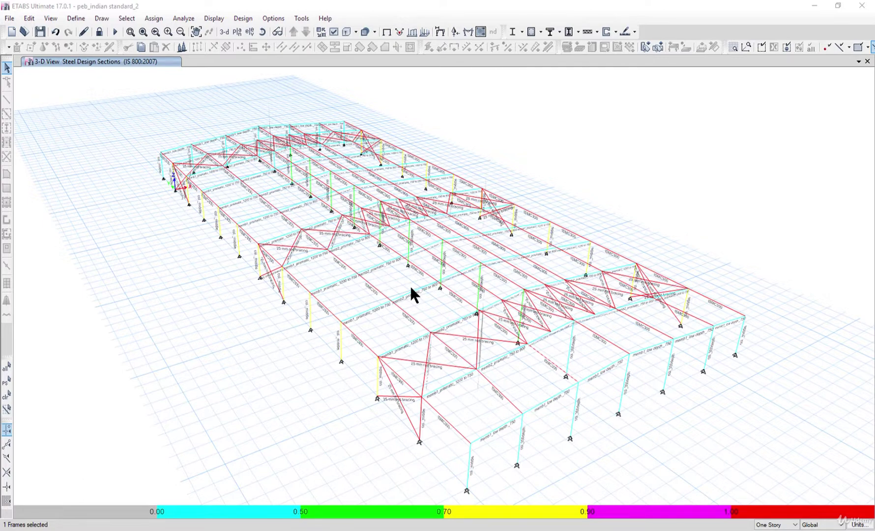
# Step: Unlock the model, accepting deletion of the analysis results, and open the list of frame section properties
pyautogui.click(99, 31)
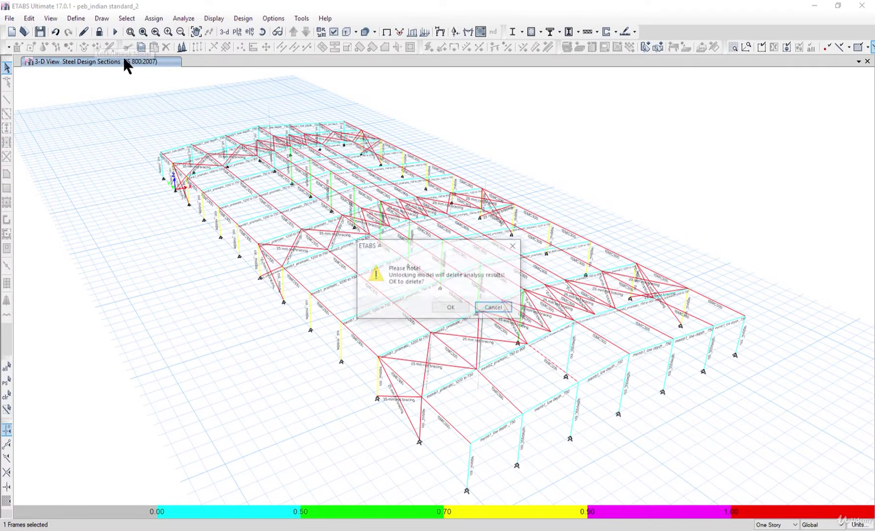
pyautogui.click(444, 308)
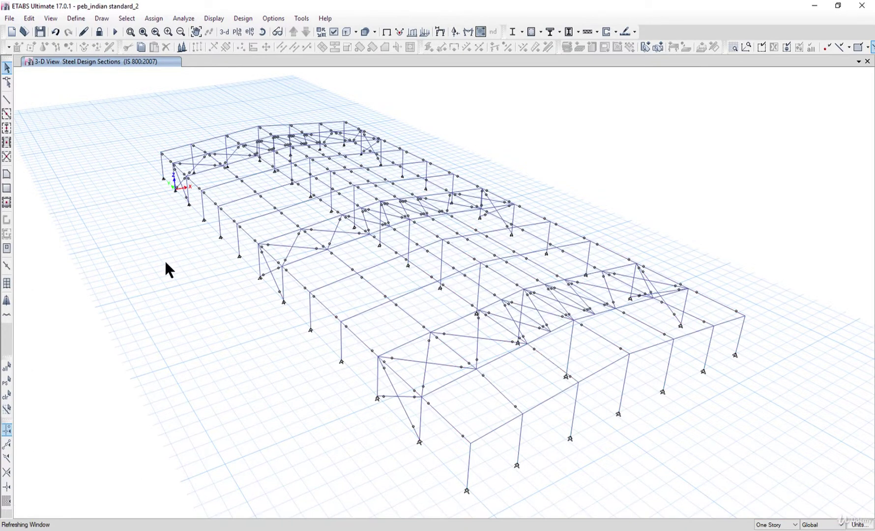
pyautogui.click(76, 18)
pyautogui.moveTo(116, 49)
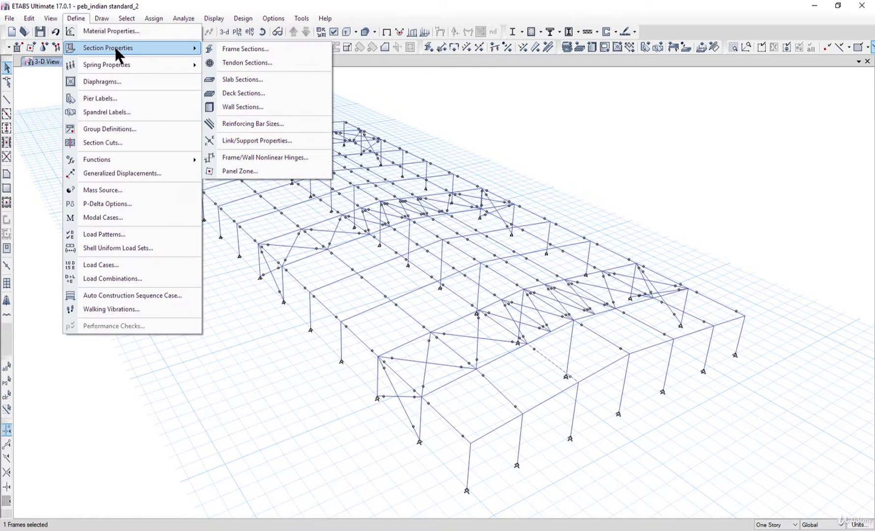
pyautogui.click(244, 50)
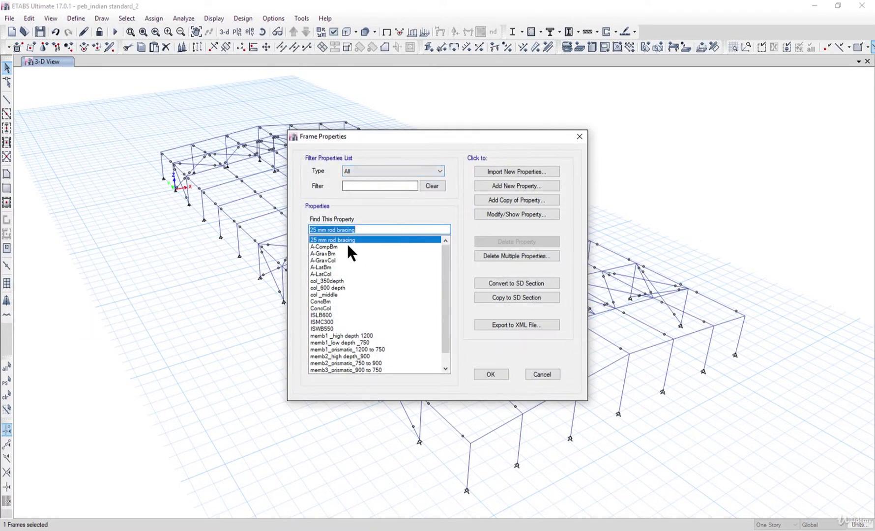
pyautogui.doubleClick(348, 241)
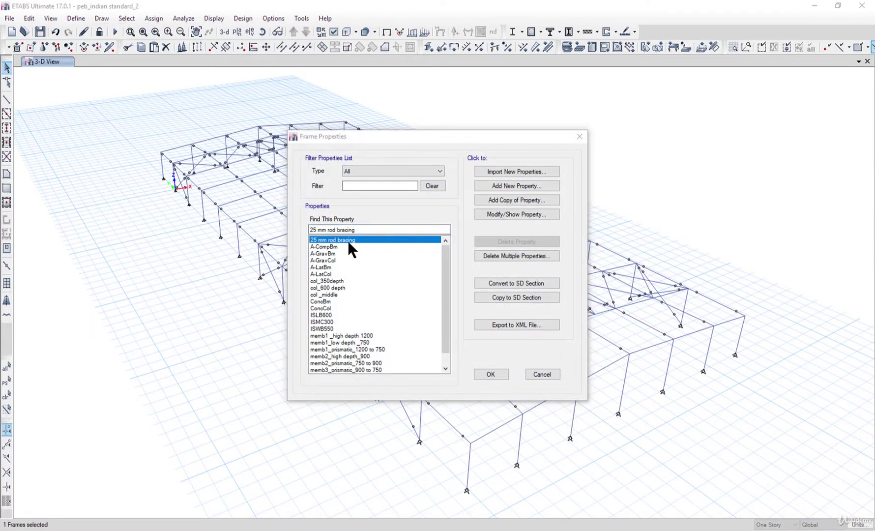
# Step: Add a new steel tube frame section named BOX 100X100X6 with material Fe345
pyautogui.click(511, 187)
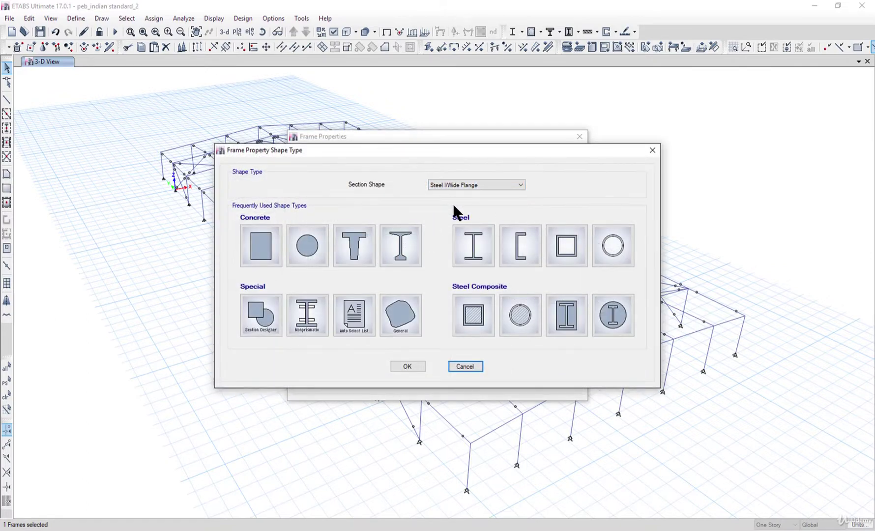
pyautogui.click(466, 366)
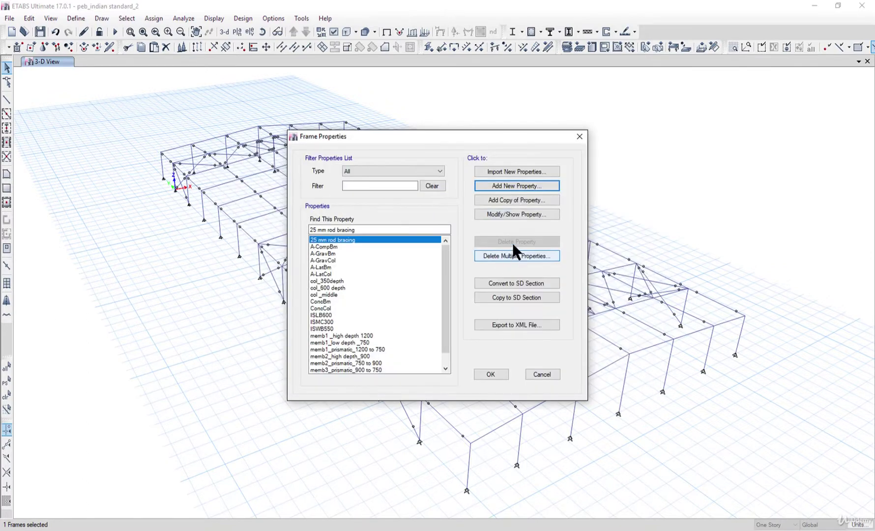
pyautogui.click(513, 184)
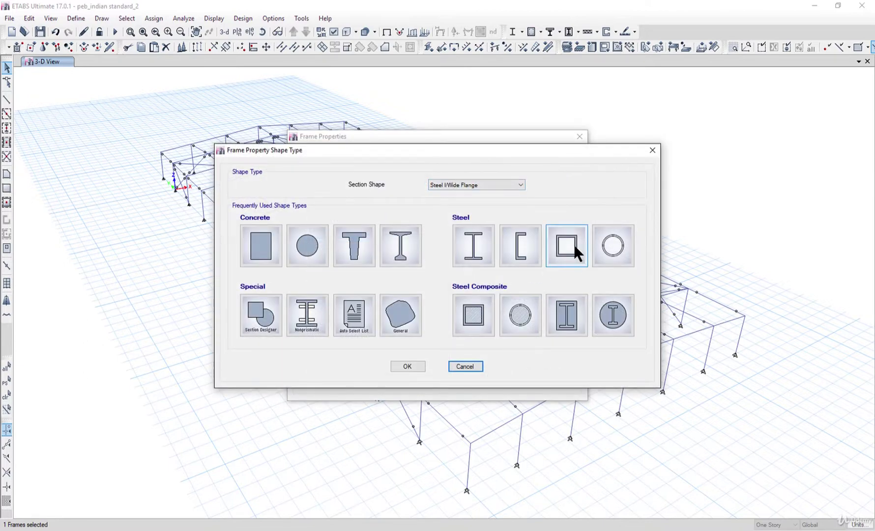
pyautogui.press('Escape')
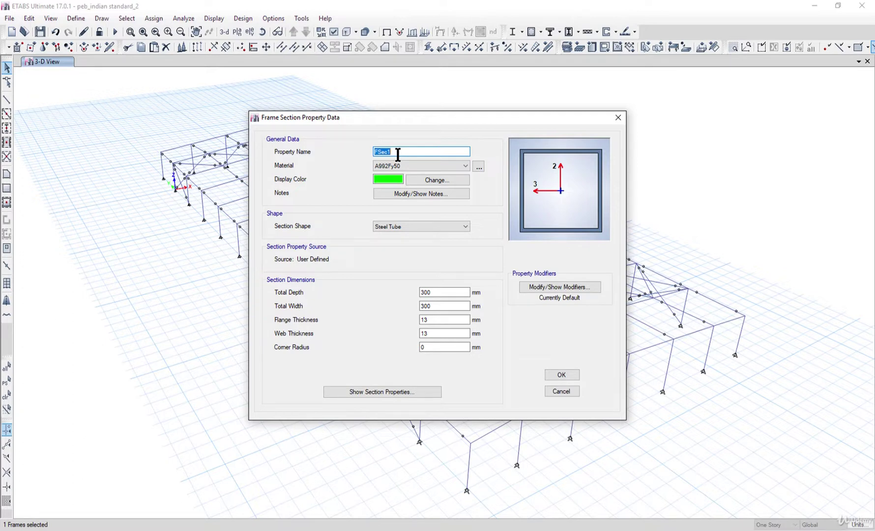
pyautogui.write('BOX 100X100X6')
pyautogui.click(401, 166)
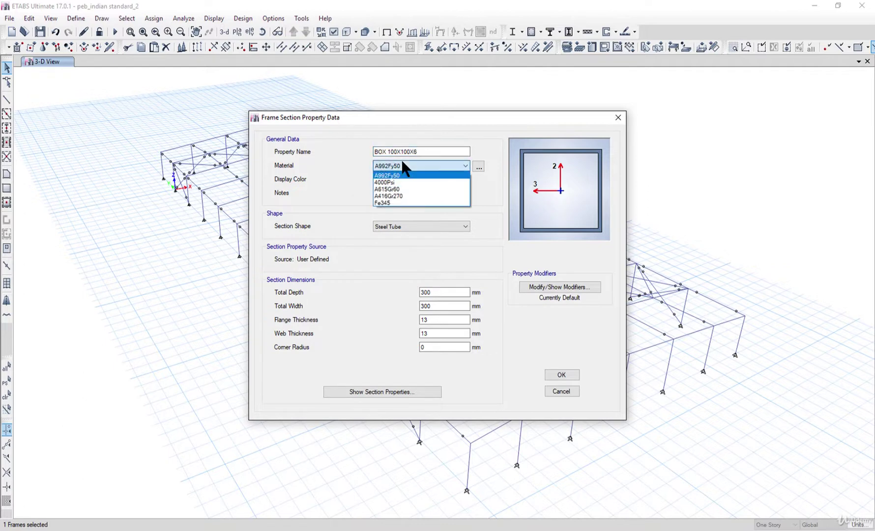
pyautogui.click(403, 203)
# Step: Set the tube section's total depth and width to 100 mm and its flange and web thicknesses to 6 mm
pyautogui.doubleClick(436, 293)
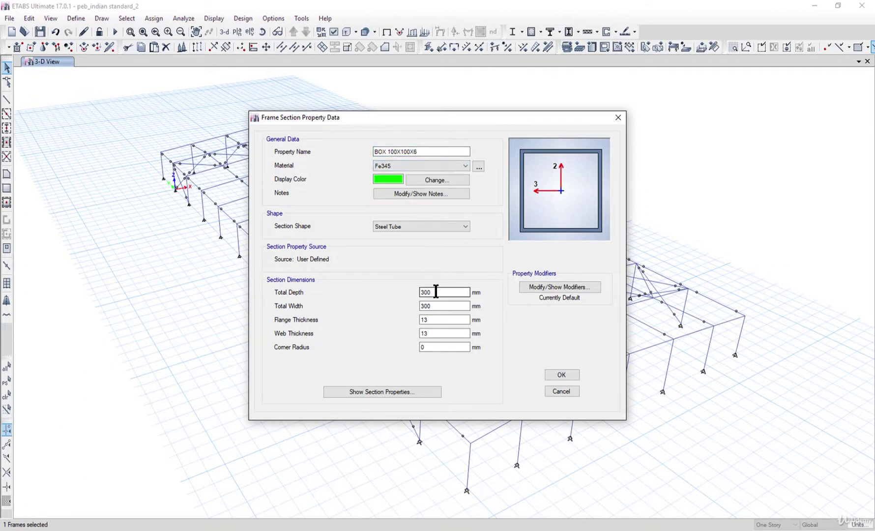
pyautogui.write('100')
pyautogui.click(433, 305)
pyautogui.doubleClick(441, 306)
pyautogui.write('100')
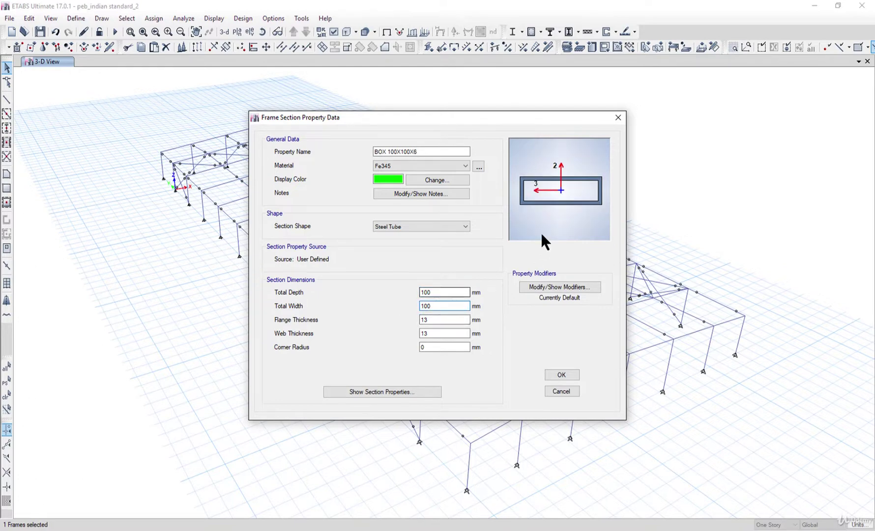
pyautogui.doubleClick(426, 320)
pyautogui.write('6')
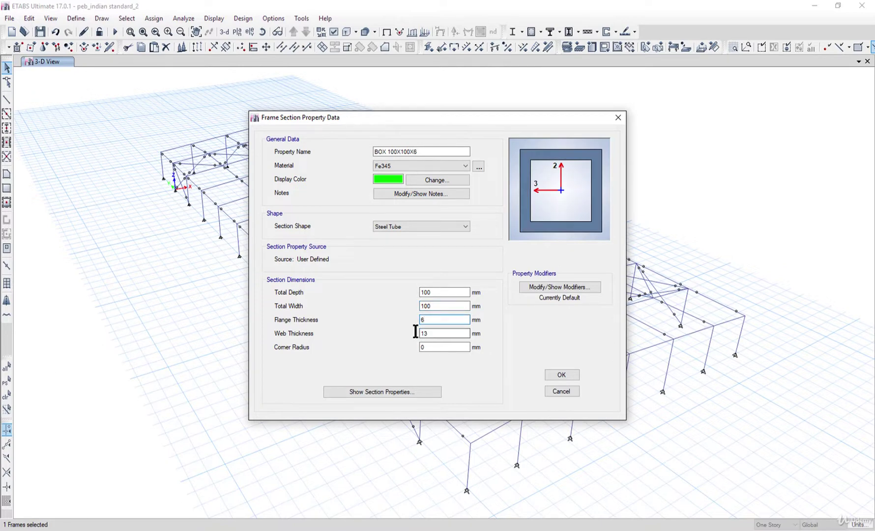
pyautogui.doubleClick(422, 333)
pyautogui.click(439, 320)
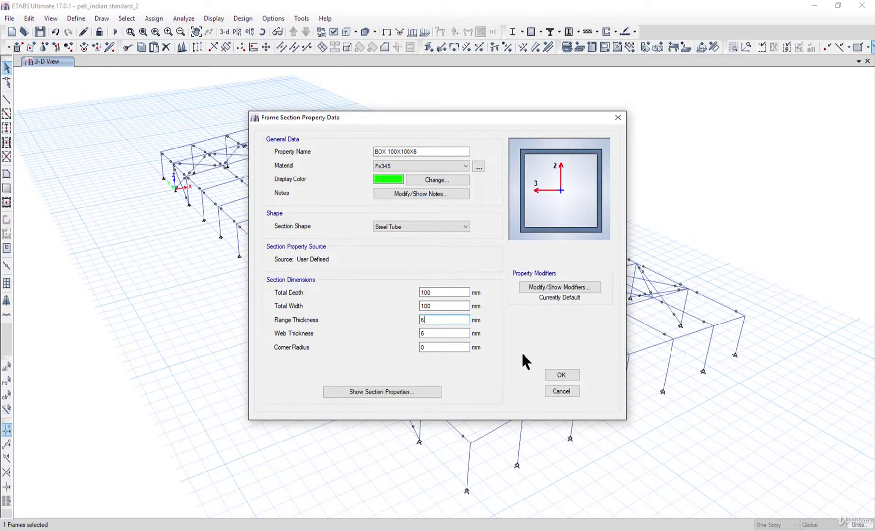
pyautogui.click(562, 374)
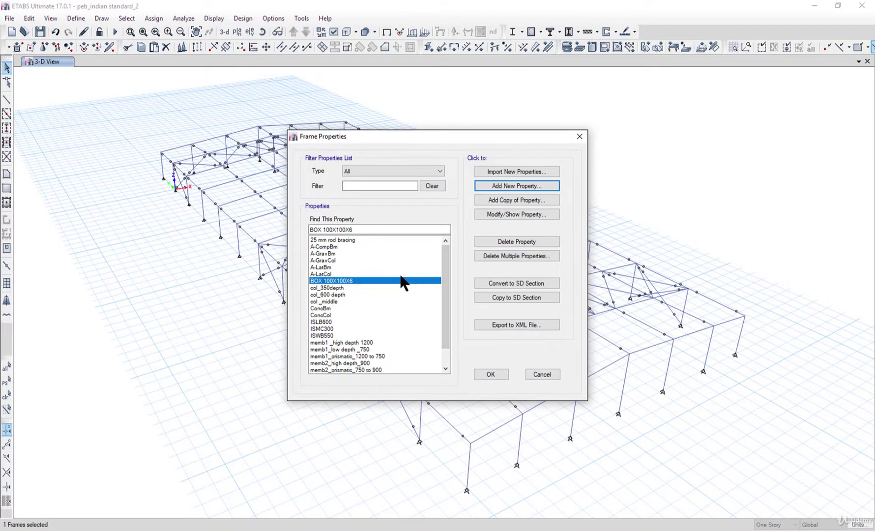
# Step: Open the col_350depth section for modification and rename it as col_400depth
pyautogui.click(338, 287)
pyautogui.click(509, 215)
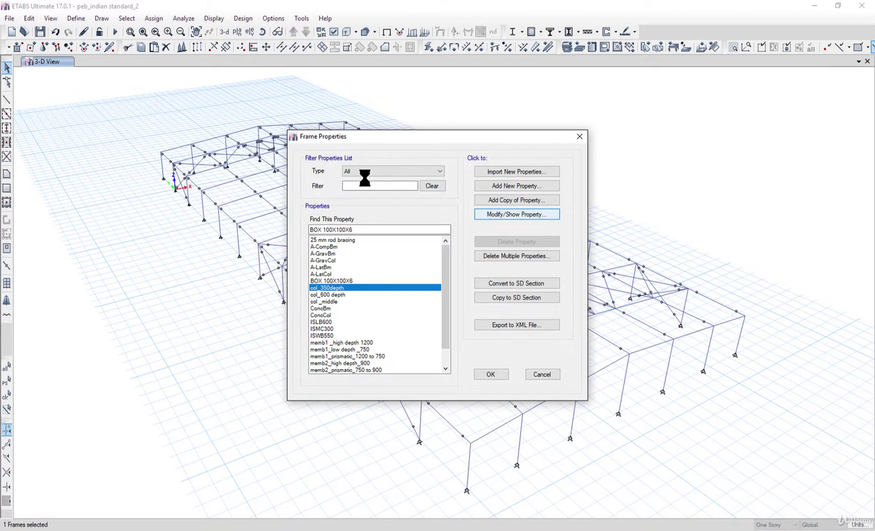
pyautogui.click(391, 153)
pyautogui.press('BackSpace')
pyautogui.press('BackSpace')
pyautogui.press('BackSpace')
pyautogui.write('400depth')
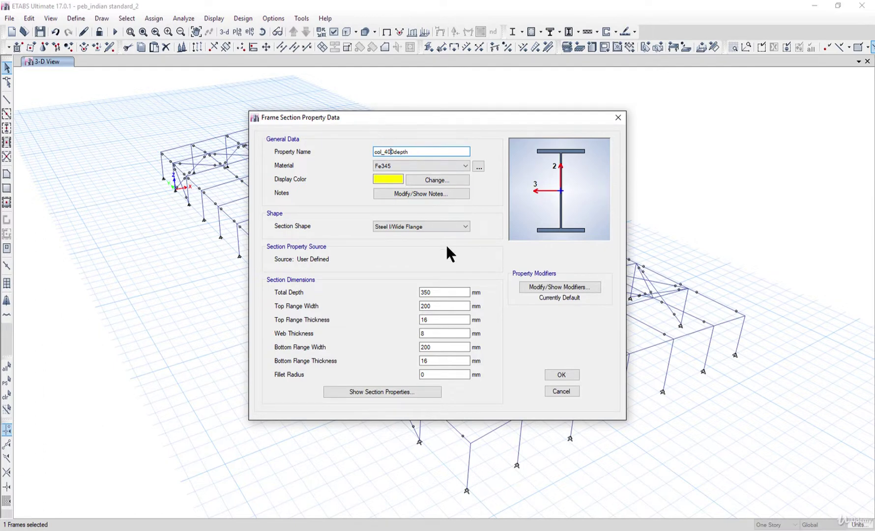
# Step: Set the column section's total depth to 400 mm and both its top and bottom flange widths to 300 mm
pyautogui.moveTo(437, 293); pyautogui.dragTo(404, 296)
pyautogui.write('400')
pyautogui.moveTo(420, 305); pyautogui.dragTo(451, 315)
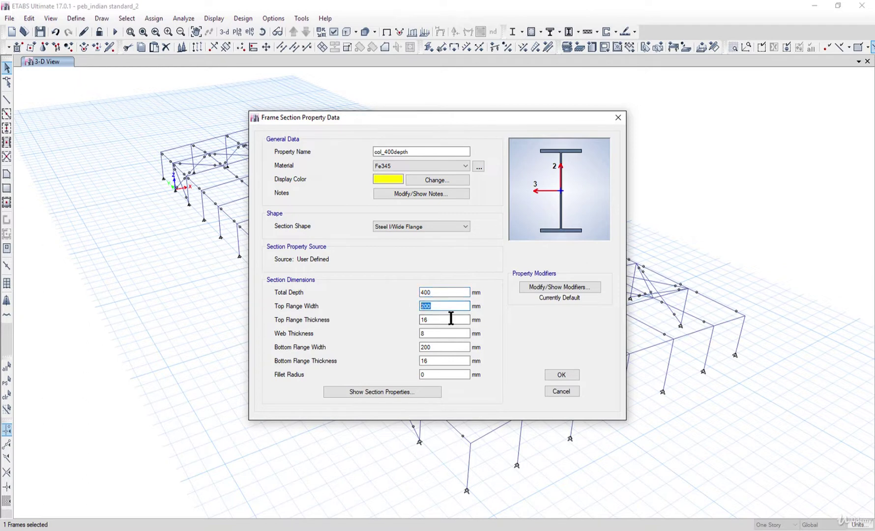
pyautogui.write('300')
pyautogui.moveTo(421, 347); pyautogui.dragTo(435, 350)
pyautogui.write('300')
pyautogui.click(443, 334)
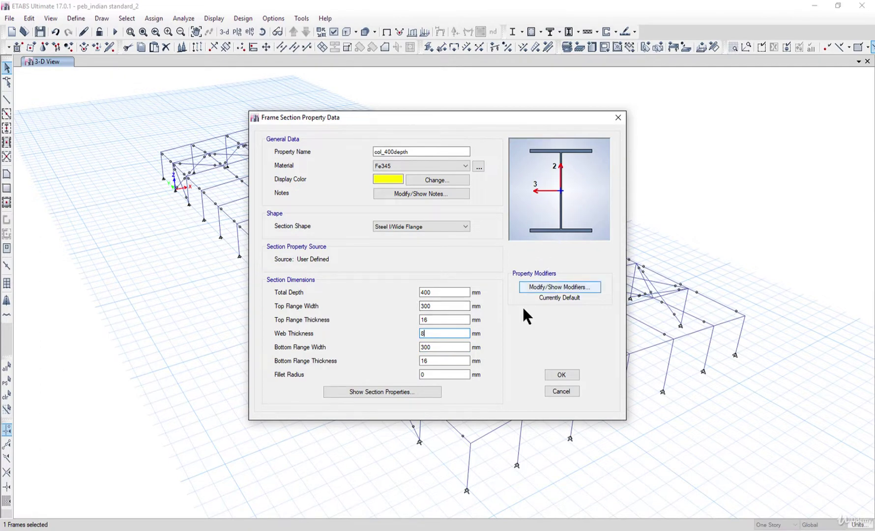
pyautogui.click(561, 375)
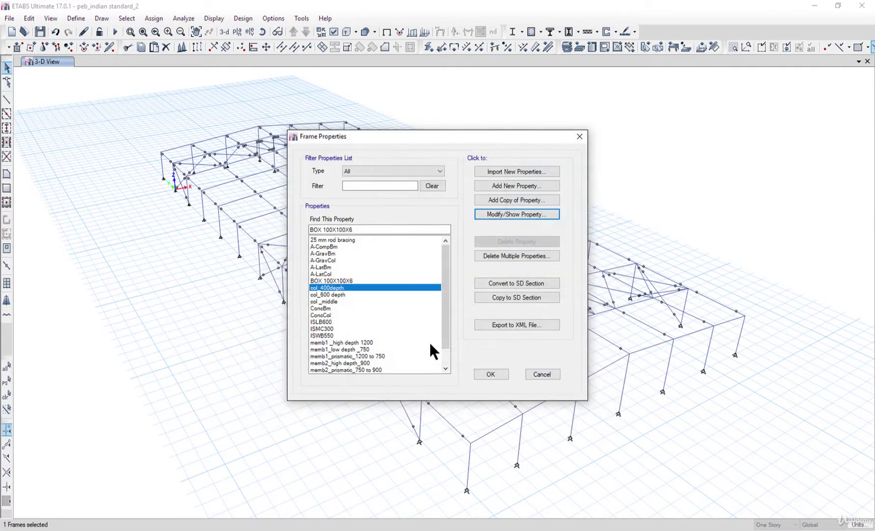
# Step: Open the col_600 depth section for modification and rename it as col_750 depth
pyautogui.click(338, 295)
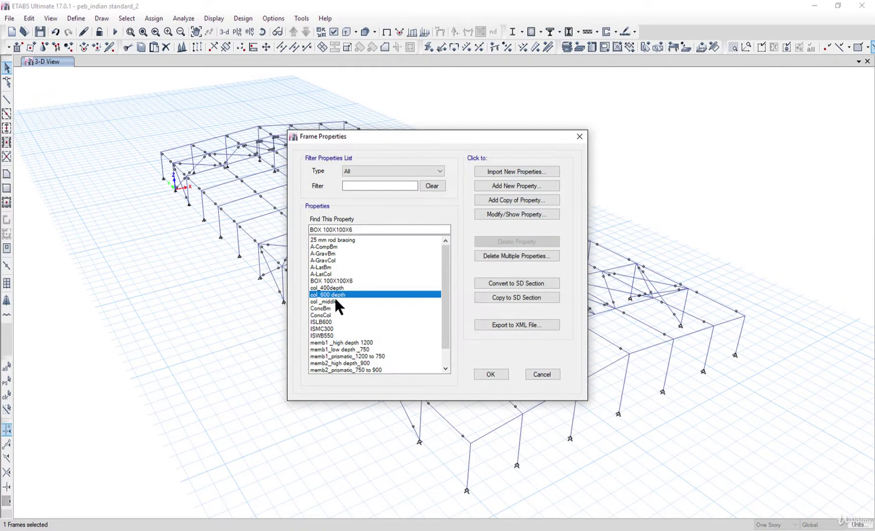
pyautogui.click(507, 214)
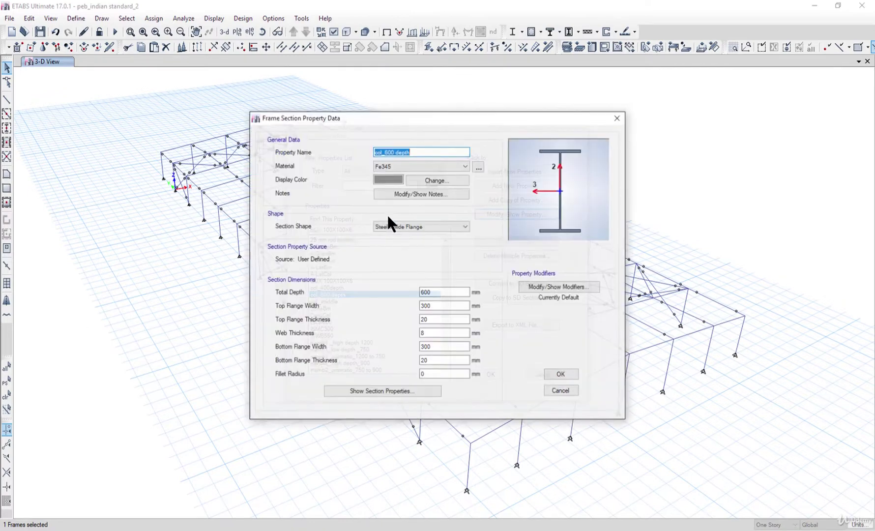
pyautogui.click(389, 152)
pyautogui.press('BackSpace')
pyautogui.press('BackSpace')
pyautogui.write('75')
# Step: Set the column section's total depth to 750 mm and its top and bottom flange widths to 350 mm
pyautogui.doubleClick(433, 292)
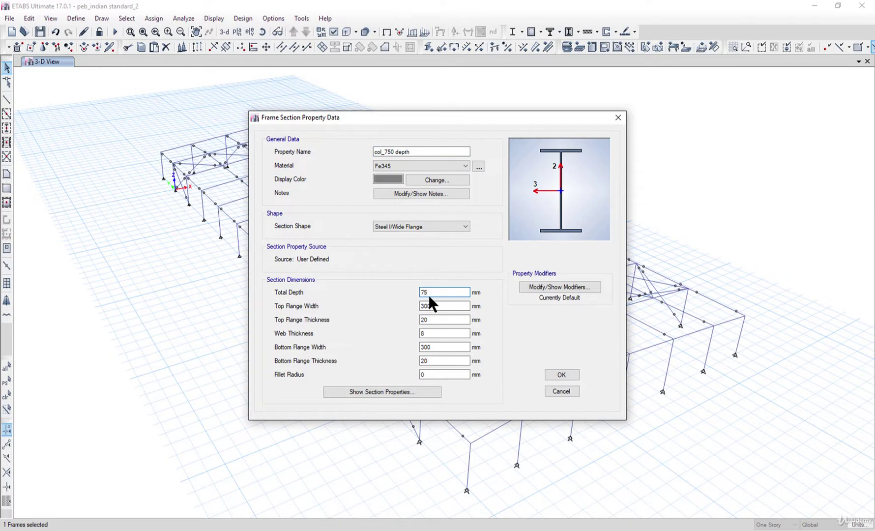
pyautogui.doubleClick(434, 306)
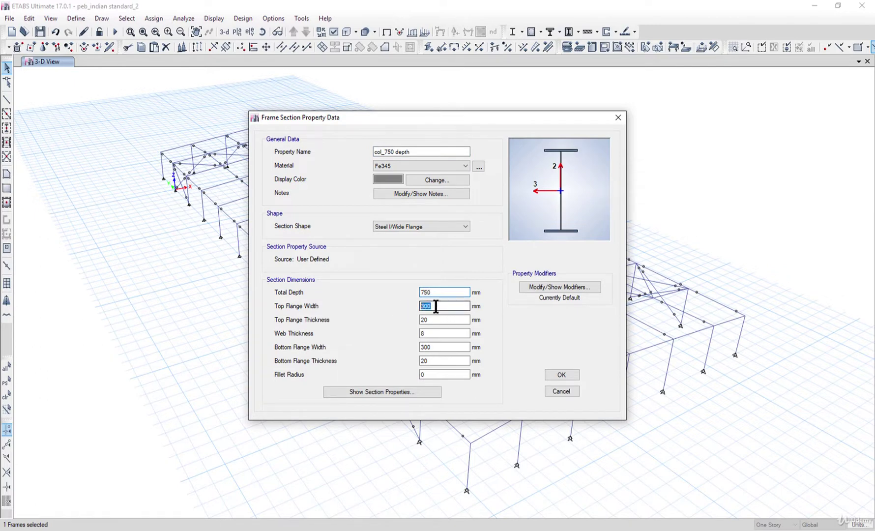
pyautogui.write('350')
pyautogui.doubleClick(437, 347)
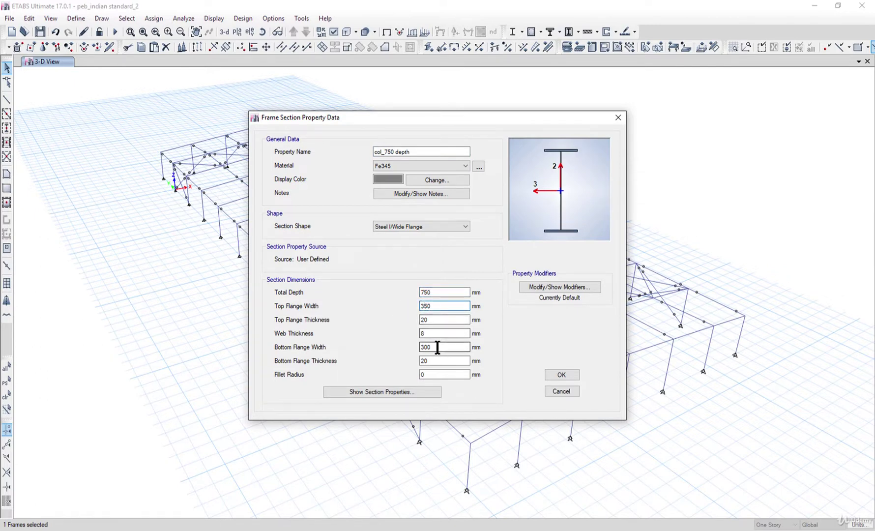
pyautogui.write('350')
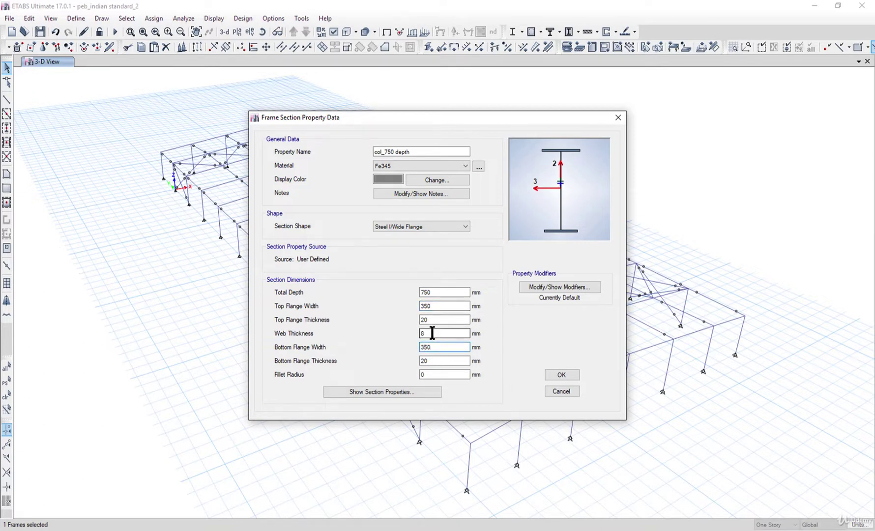
# Step: Set the top and bottom flange thicknesses of the 750 mm deep column section to 16 mm
pyautogui.doubleClick(424, 320)
pyautogui.write('16')
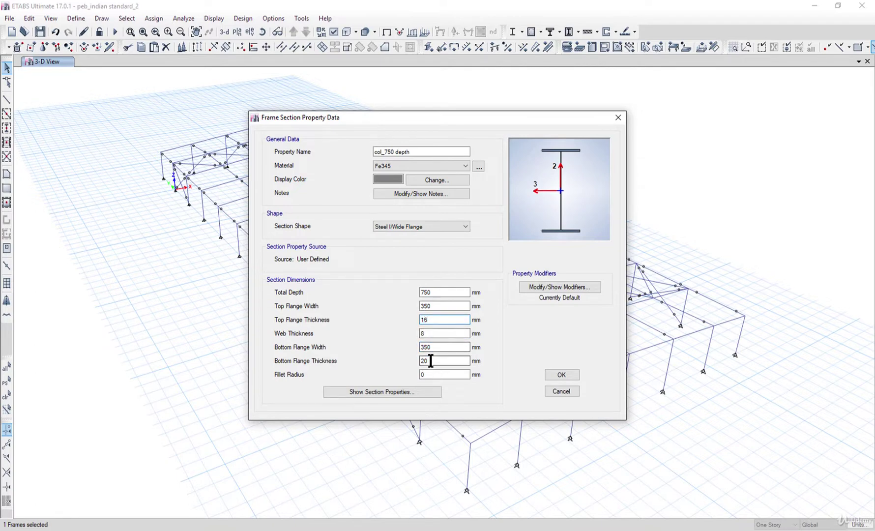
pyautogui.doubleClick(432, 362)
pyautogui.write('16')
pyautogui.click(438, 373)
pyautogui.click(561, 373)
# Step: Check the start and end sections of the nonprismatic col _middle section
pyautogui.click(330, 301)
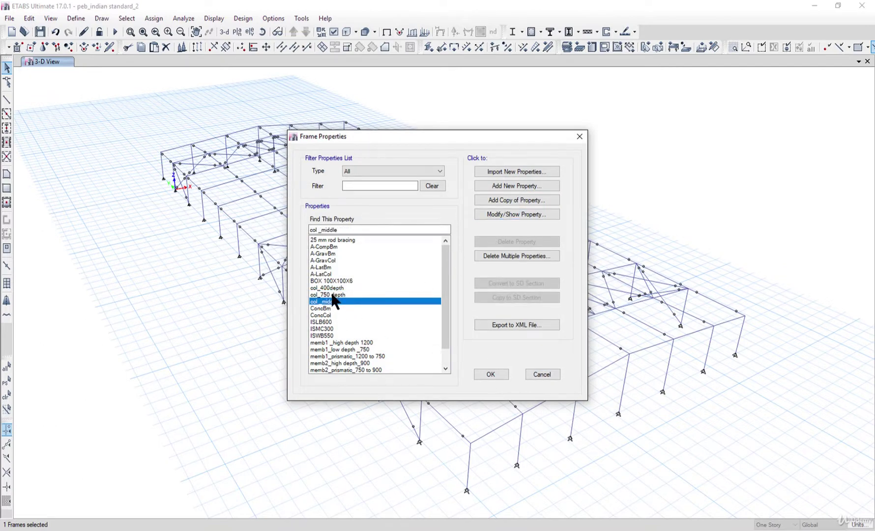
pyautogui.click(498, 214)
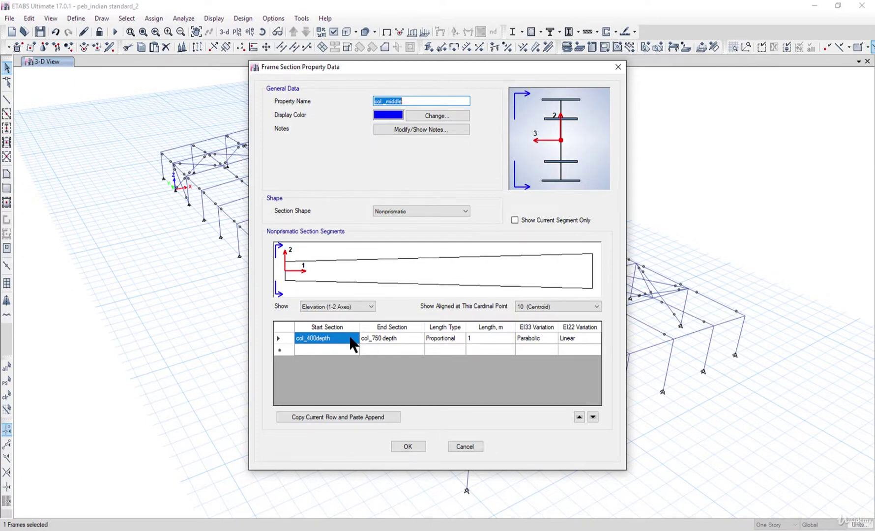
pyautogui.click(403, 445)
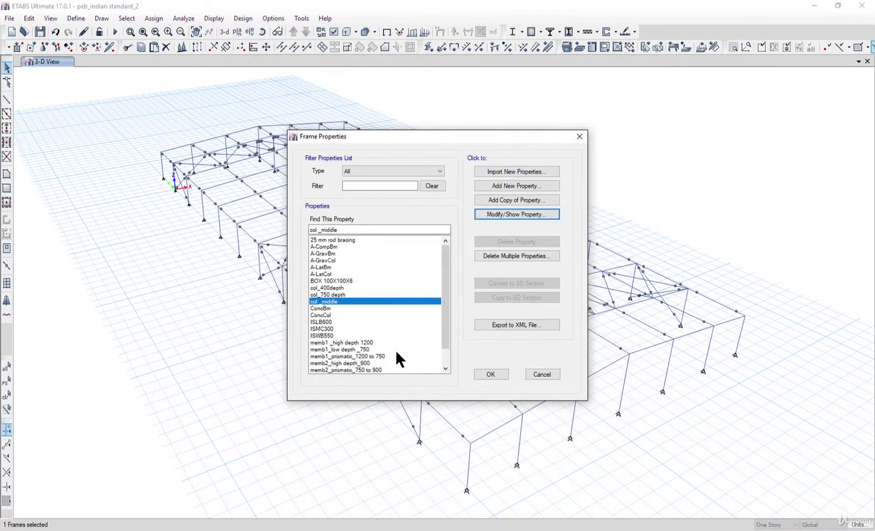
# Step: Open the memb1 _high depth 1200 section for modification and set its total depth to 800 mm
pyautogui.moveTo(441, 308); pyautogui.dragTo(441, 335)
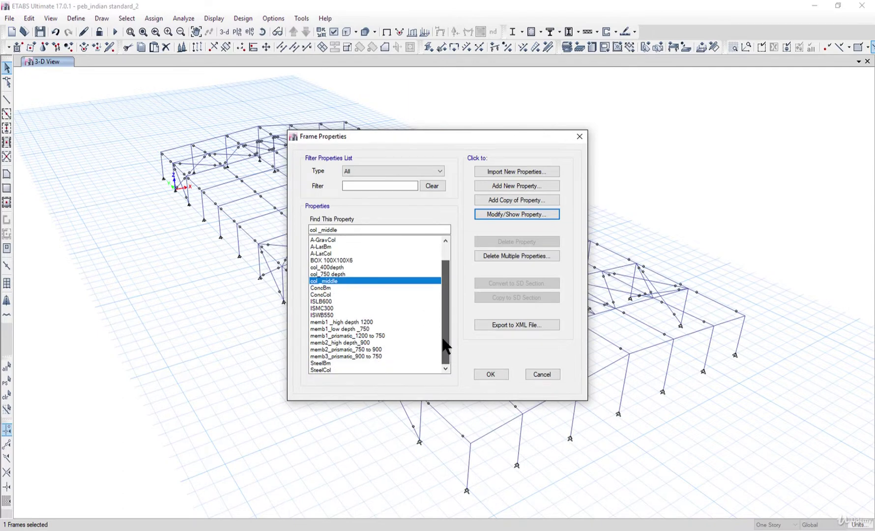
pyautogui.click(355, 322)
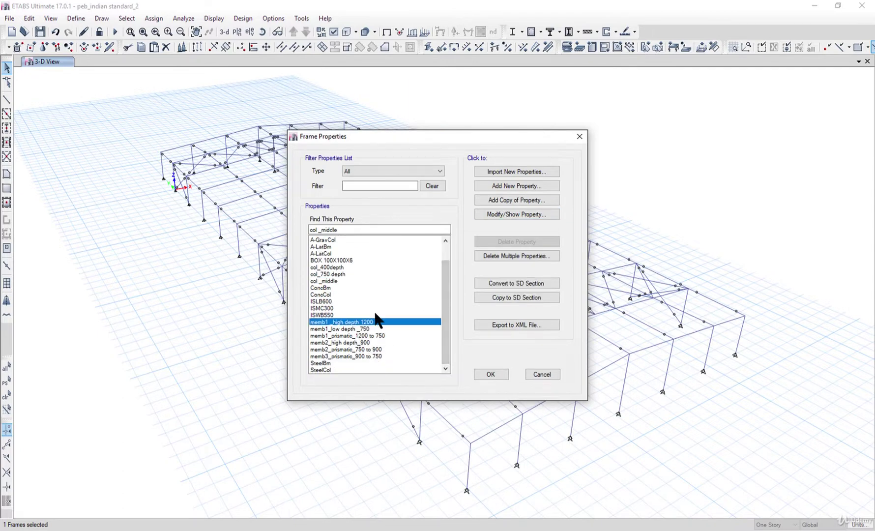
pyautogui.click(512, 213)
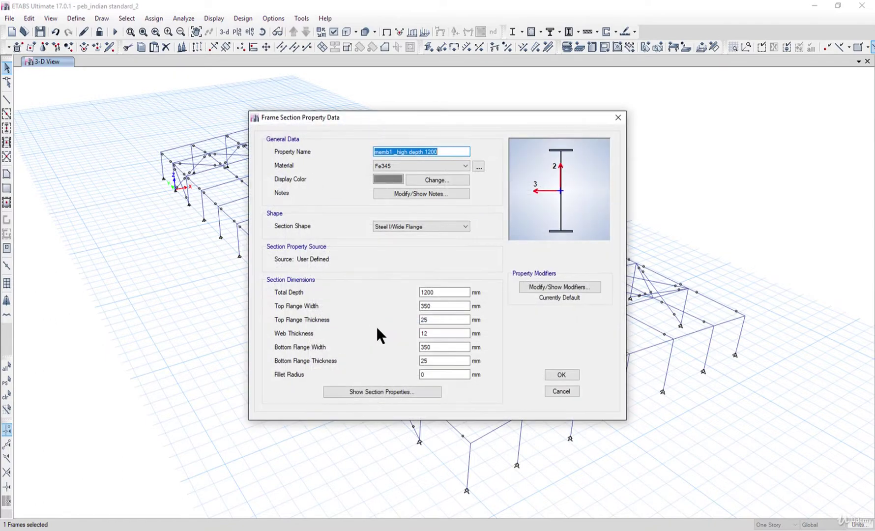
pyautogui.doubleClick(443, 293)
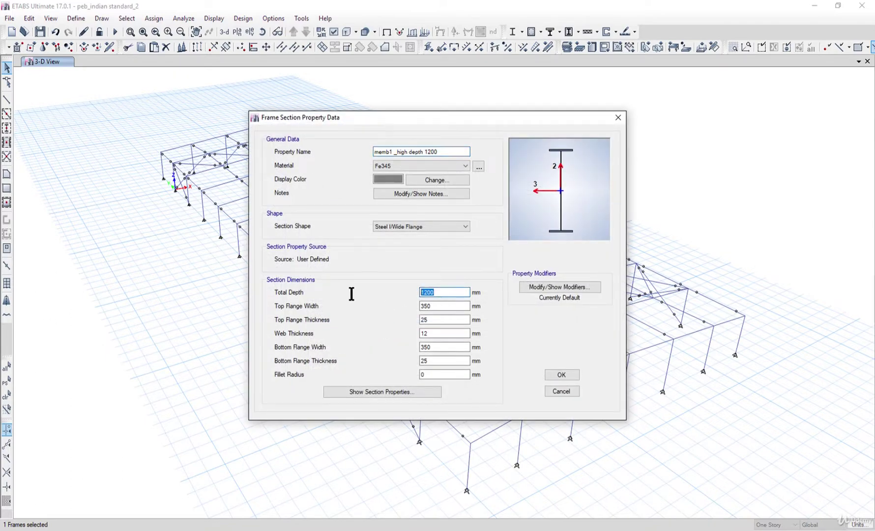
pyautogui.write('800')
pyautogui.press('Tab')
# Step: Rename the memb1 _high depth 1200 section as memb1 _high depth 800
pyautogui.moveTo(435, 152); pyautogui.dragTo(446, 151)
pyautogui.press('Left')
pyautogui.press('Left')
pyautogui.press('BackSpace')
pyautogui.press('BackSpace')
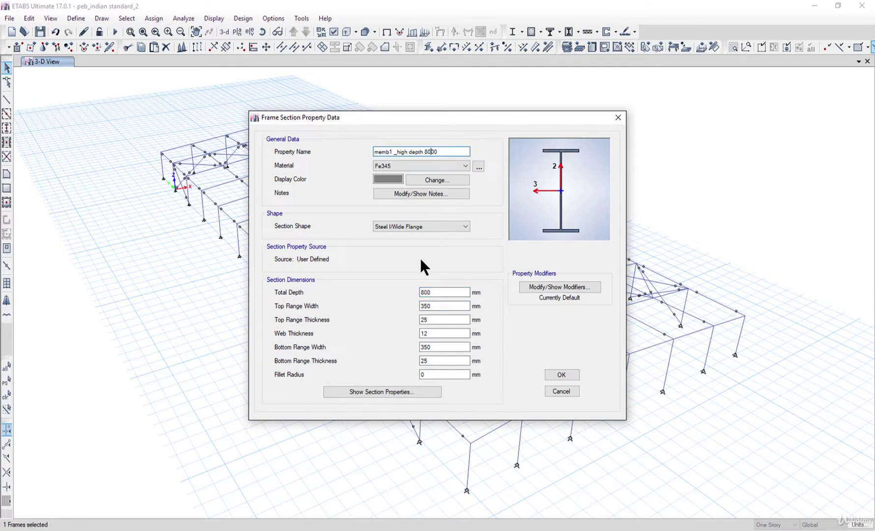
pyautogui.write('8')
# Step: Set the section's top and bottom flange thicknesses to 16 mm and its web thickness to 8 mm, and accept the changes
pyautogui.click(437, 307)
pyautogui.moveTo(438, 307); pyautogui.dragTo(412, 333)
pyautogui.write('16')
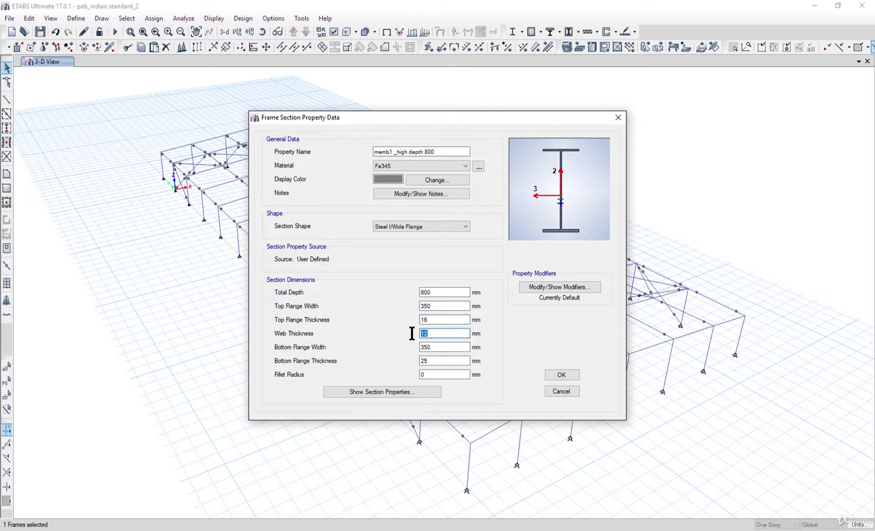
pyautogui.write('8')
pyautogui.press('Tab')
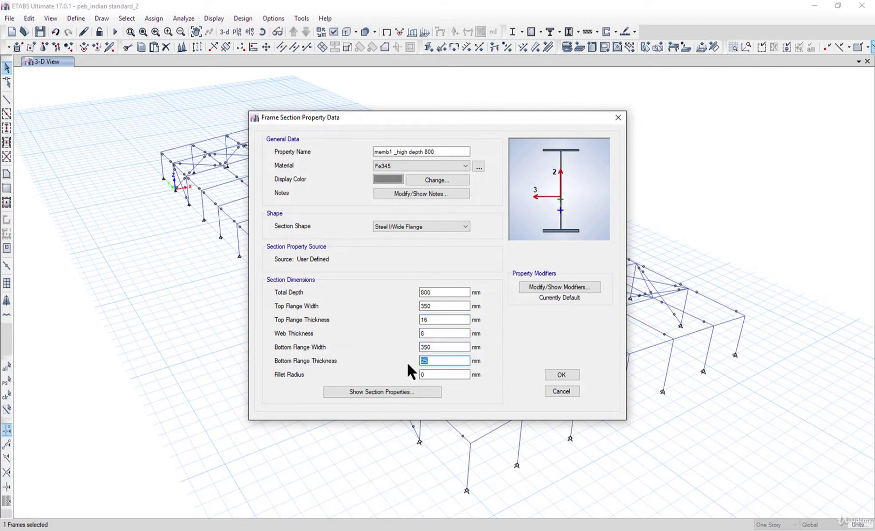
pyautogui.click(441, 347)
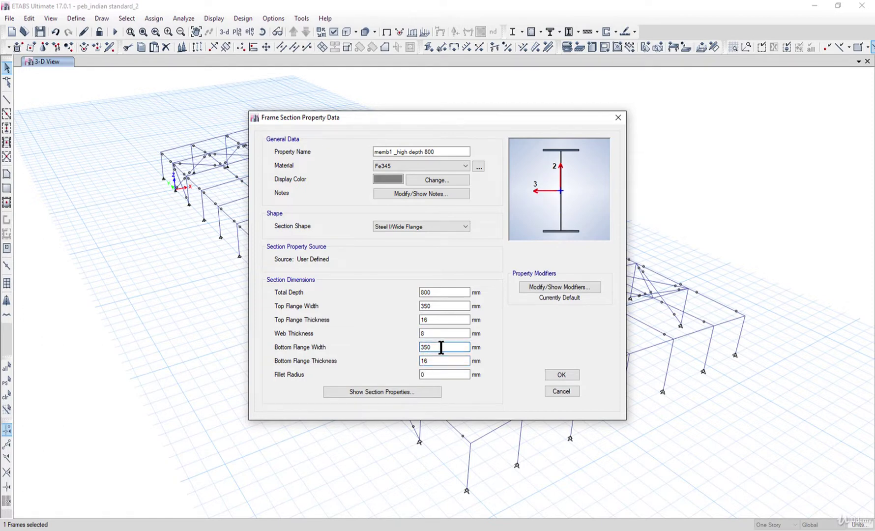
pyautogui.click(561, 376)
# Step: Rename the memb1_low depth _750 section as memb1_low depth _700 and set its total depth to 700 mm
pyautogui.click(341, 350)
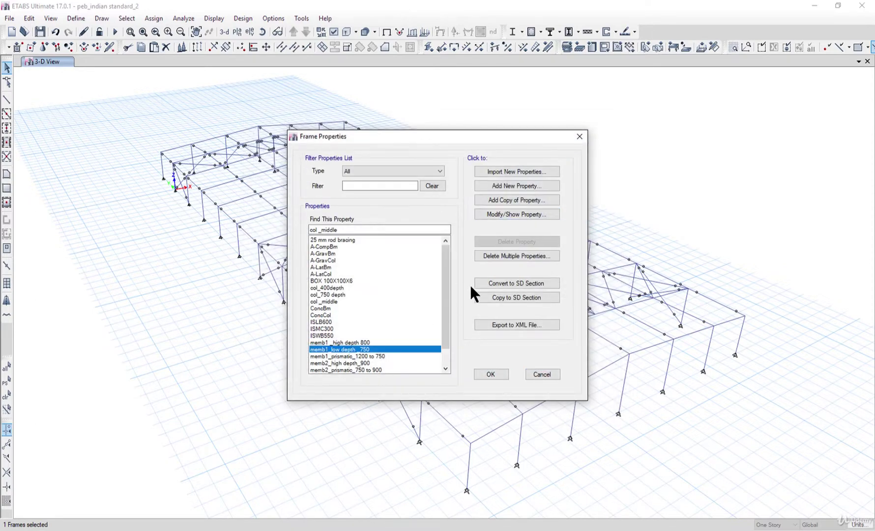
pyautogui.click(506, 210)
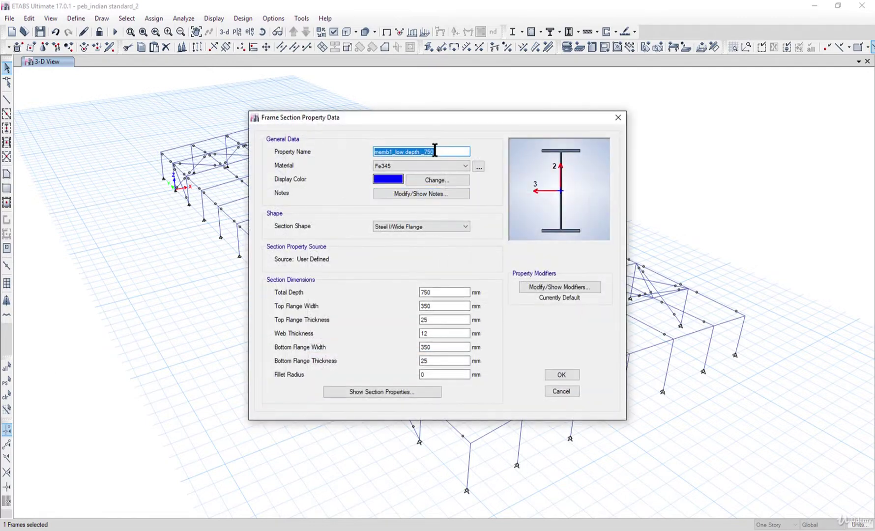
pyautogui.click(435, 151)
pyautogui.press('BackSpace')
pyautogui.press('BackSpace')
pyautogui.write('00')
pyautogui.doubleClick(435, 292)
pyautogui.write('700')
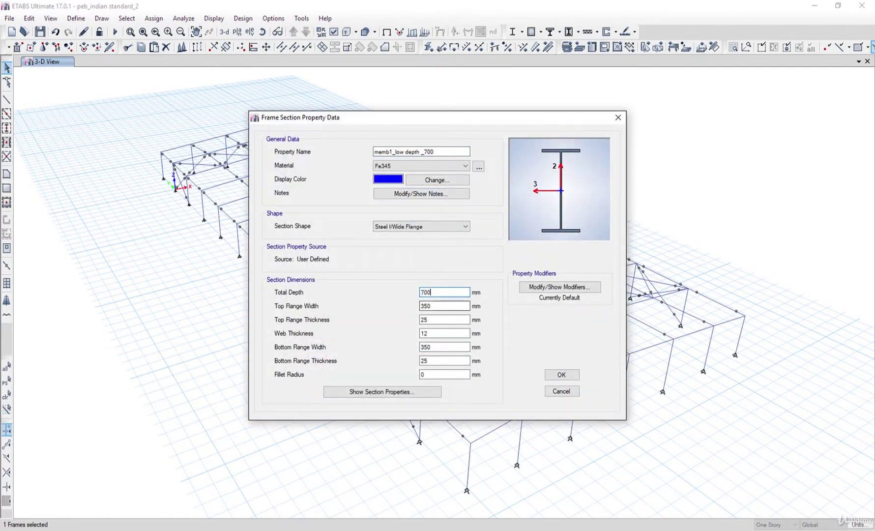
# Step: Set the memb1 low depth section's top flange to 300 mm wide and 16 mm thick, and its web thickness to 8 mm
pyautogui.doubleClick(435, 306)
pyautogui.write('300')
pyautogui.doubleClick(433, 319)
pyautogui.write('16')
pyautogui.doubleClick(431, 334)
pyautogui.write('8')
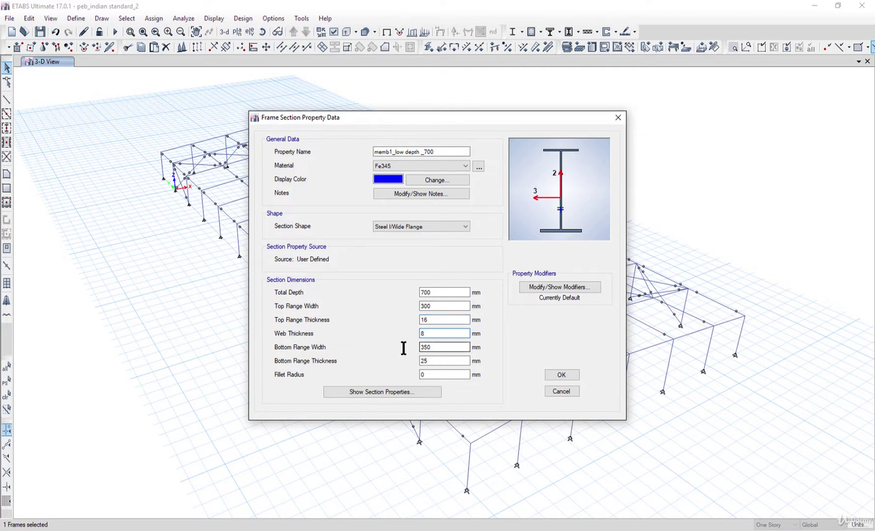
# Step: Set the memb1 low depth section's bottom flange to 300 mm wide and 16 mm thick, and accept the section
pyautogui.doubleClick(447, 351)
pyautogui.write('300')
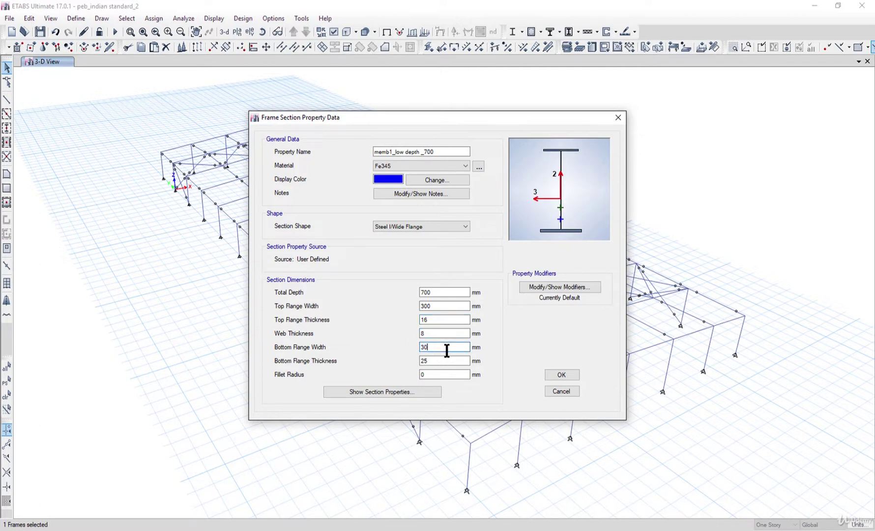
pyautogui.doubleClick(428, 363)
pyautogui.write('16')
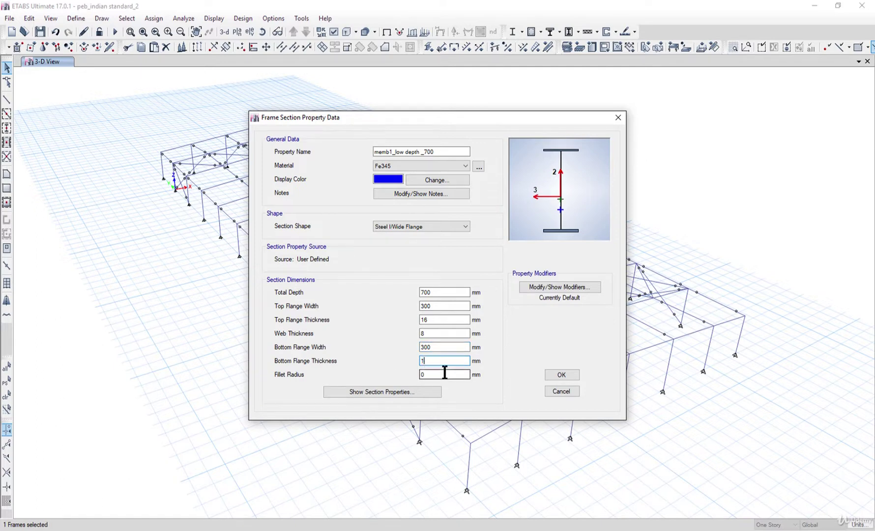
pyautogui.click(562, 374)
# Step: Rename the nonprismatic section memb1_prismatic_1200 to 750 as memb1_prismatic_800 to 700
pyautogui.click(348, 356)
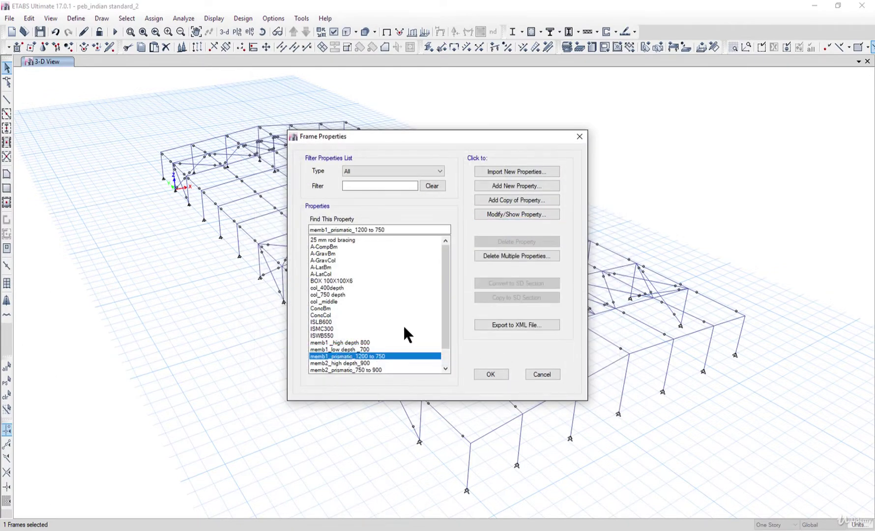
pyautogui.click(496, 213)
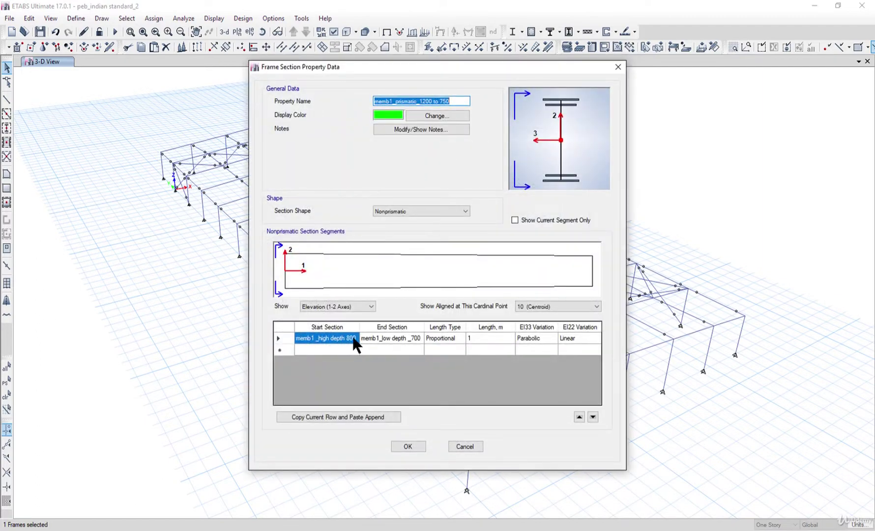
pyautogui.click(426, 102)
pyautogui.press('BackSpace')
pyautogui.press('BackSpace')
pyautogui.press('BackSpace')
pyautogui.write('8')
pyautogui.click(456, 102)
pyautogui.press('BackSpace')
pyautogui.press('BackSpace')
pyautogui.write('0')
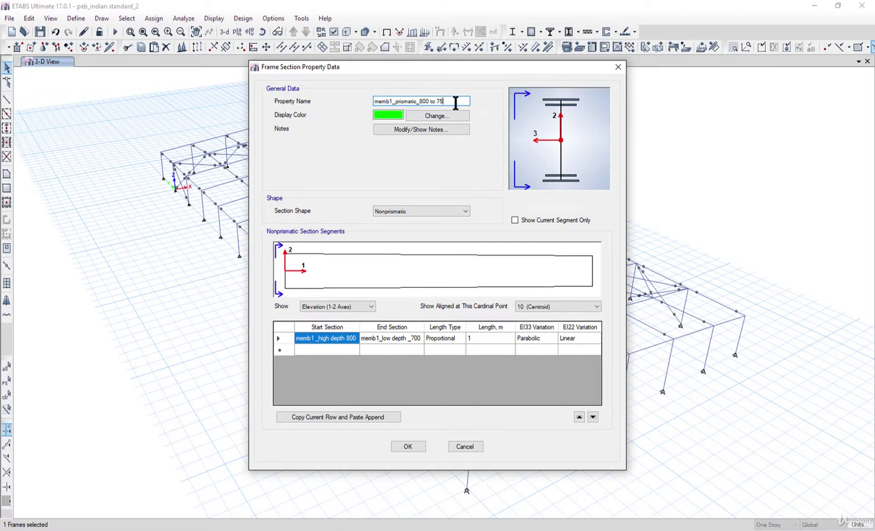
pyautogui.click(423, 445)
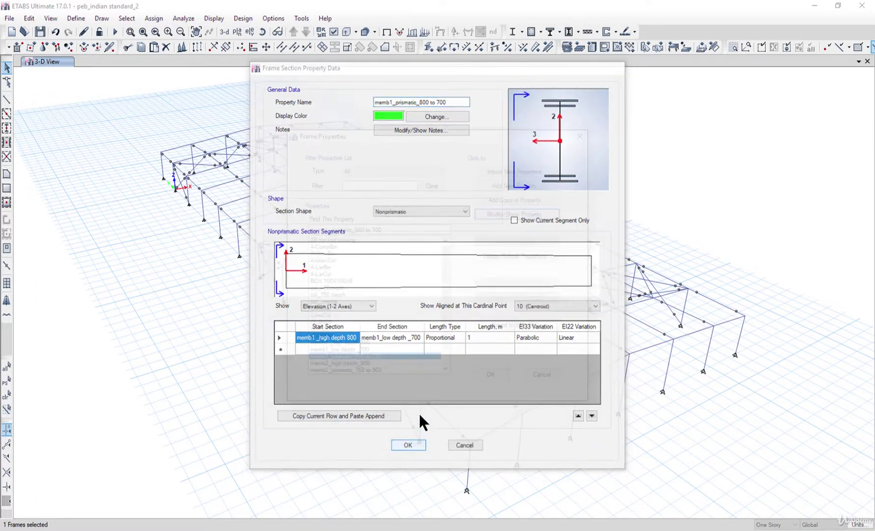
# Step: Open the memb2_high depth_900 section for modification and set its top flange to 300 mm wide and 30 mm thick
pyautogui.click(365, 362)
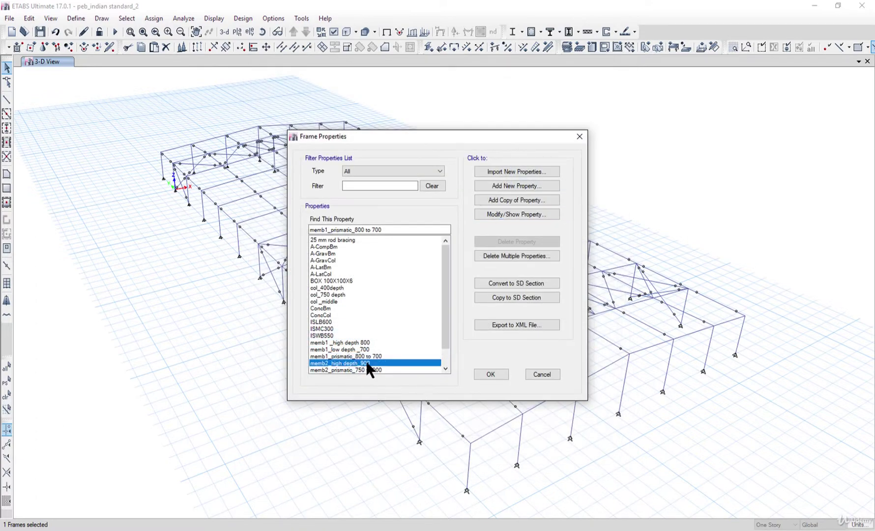
pyautogui.scroll(-1, 442, 301)
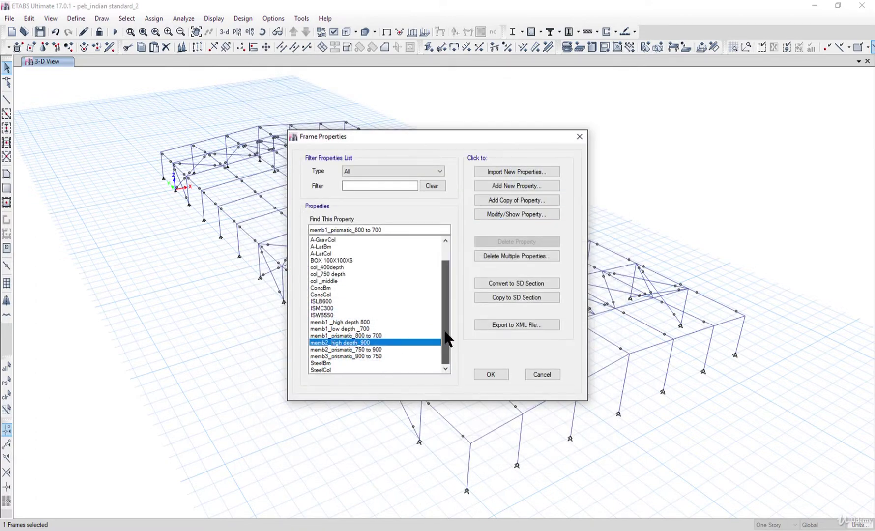
pyautogui.click(500, 213)
pyautogui.doubleClick(442, 306)
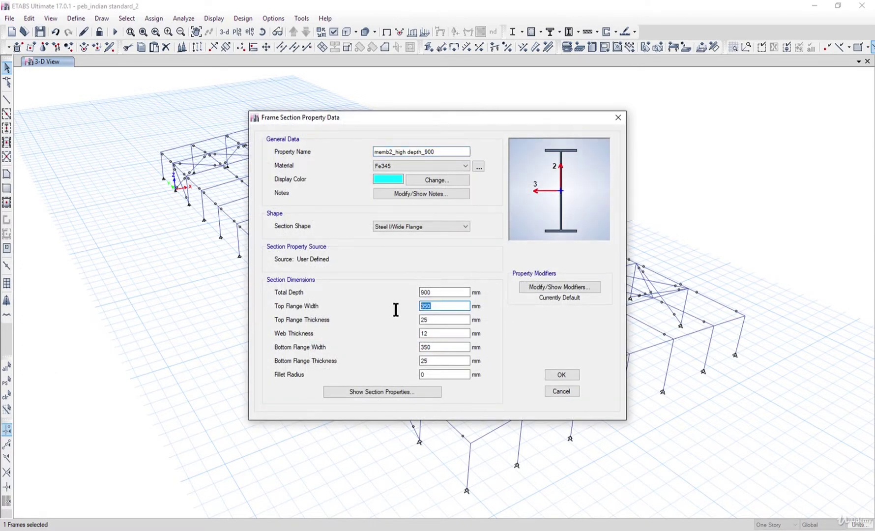
pyautogui.write('300')
pyautogui.press('Tab')
pyautogui.write('3')
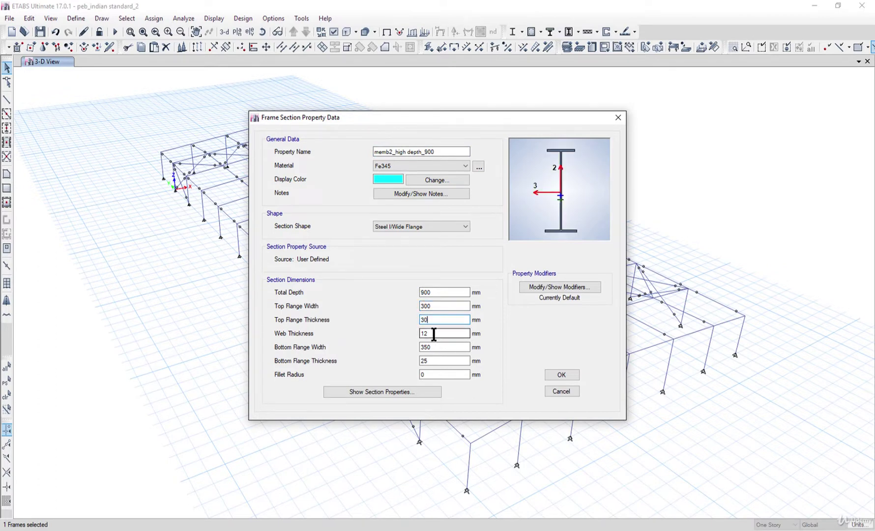
# Step: Set the memb2 high depth section's bottom flange to 300 mm wide and 20 mm thick, and accept the section
pyautogui.press('Tab')
pyautogui.press('Tab')
pyautogui.write('300')
pyautogui.press('Tab')
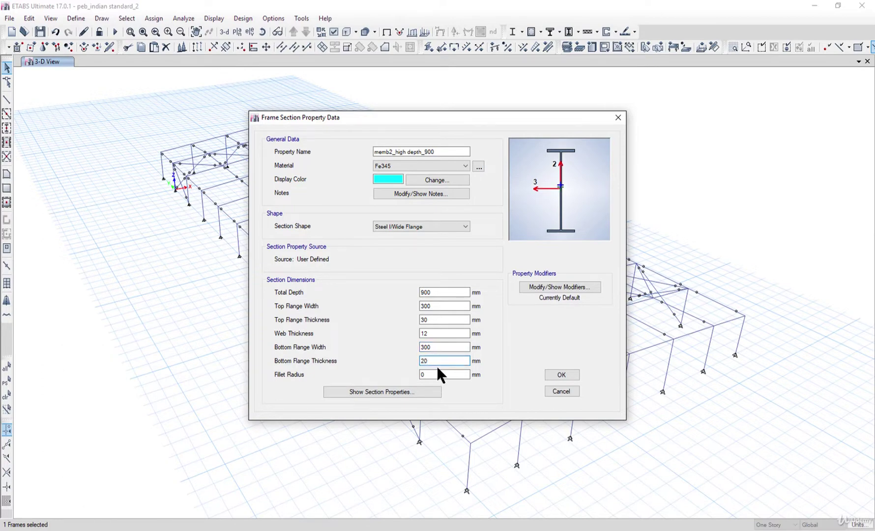
pyautogui.write('20')
pyautogui.press('Return')
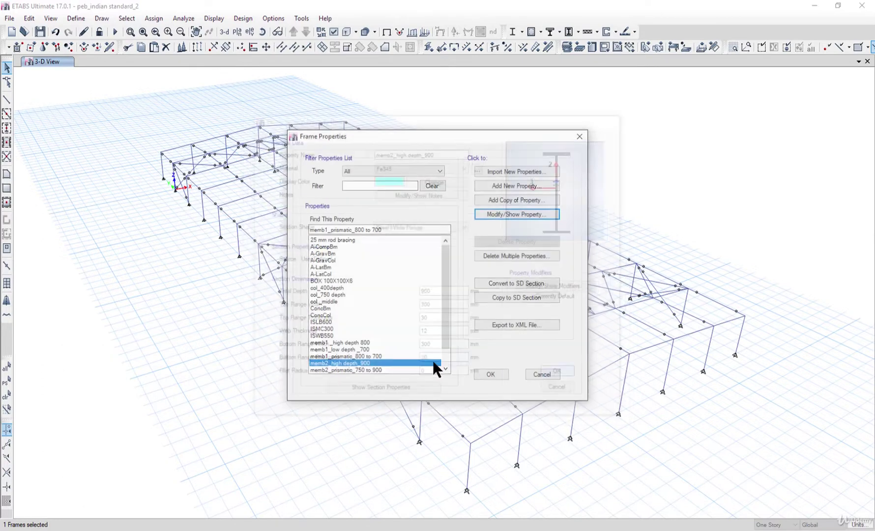
# Step: Rename the nonprismatic section memb2_prismatic_750 to 900 as memb2_prismatic_700 to 900
pyautogui.click(374, 369)
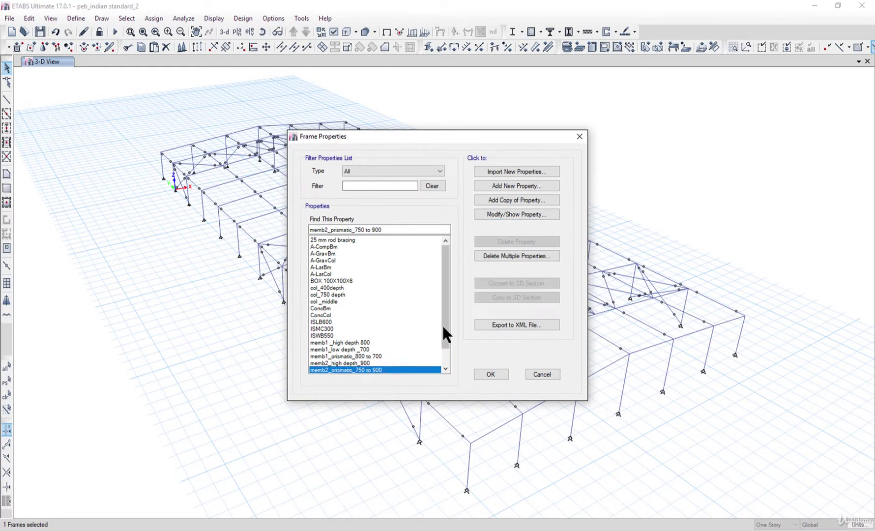
pyautogui.moveTo(443, 325); pyautogui.dragTo(448, 357)
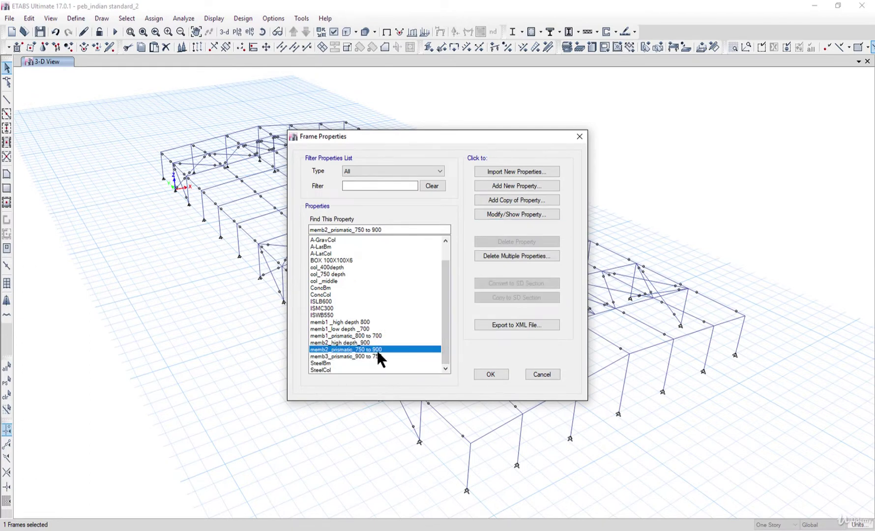
pyautogui.click(511, 211)
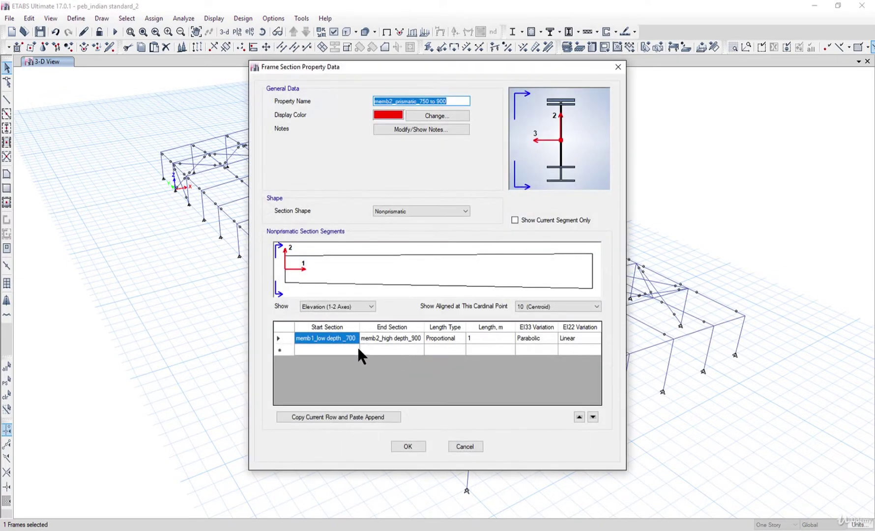
pyautogui.click(426, 101)
pyautogui.press('BackSpace')
pyautogui.write('0')
pyautogui.click(414, 445)
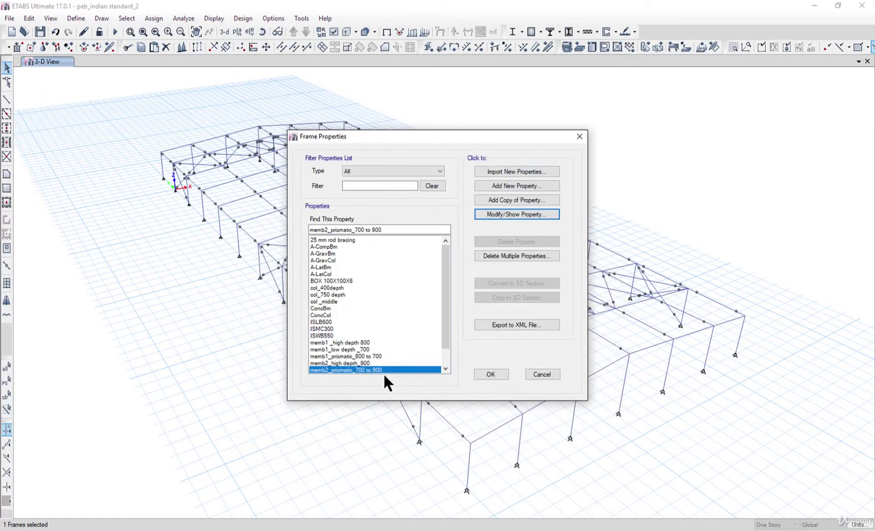
# Step: Rename the nonprismatic section memb3_prismatic_900 to 750 as memb3_prismatic_900 to 700
pyautogui.scroll(-1, 446, 320)
pyautogui.click(366, 355)
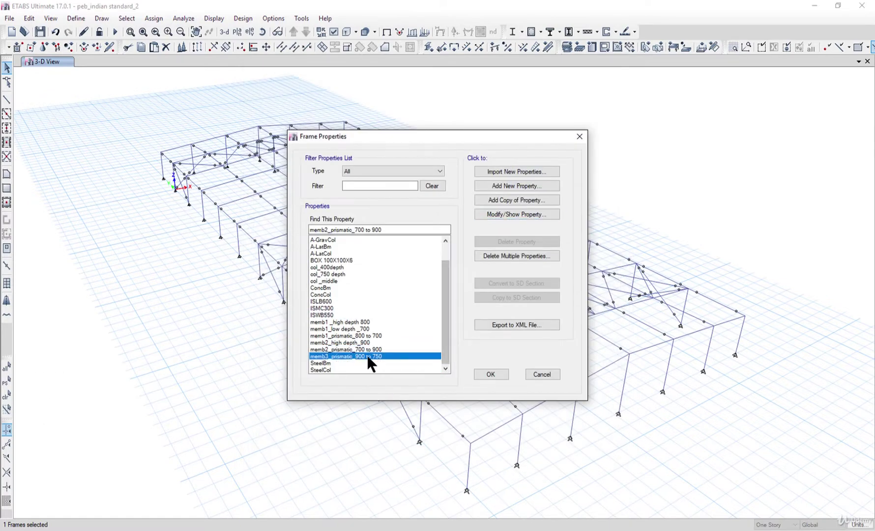
pyautogui.click(500, 213)
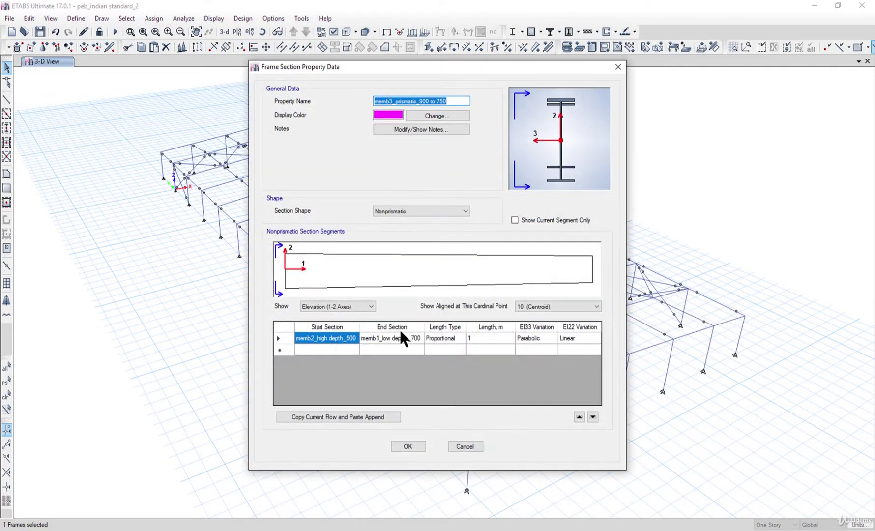
pyautogui.click(455, 101)
pyautogui.press('BackSpace')
pyautogui.press('BackSpace')
pyautogui.write('0')
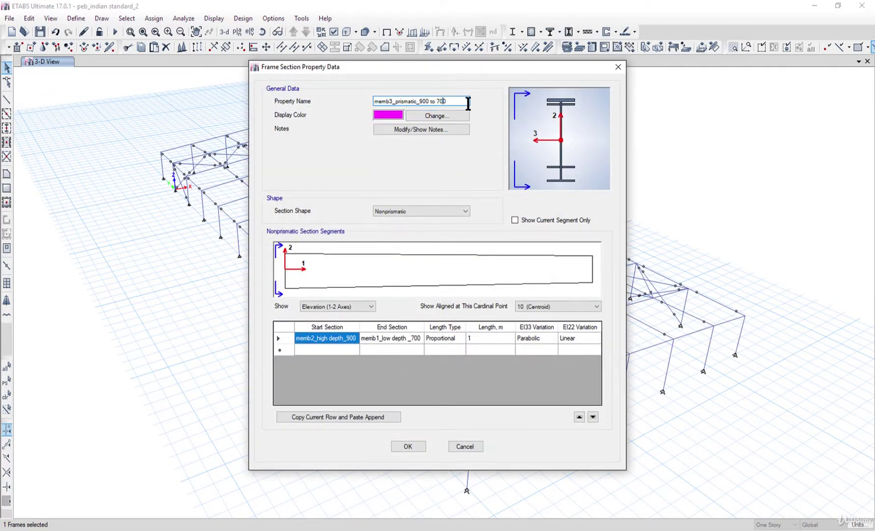
pyautogui.click(408, 446)
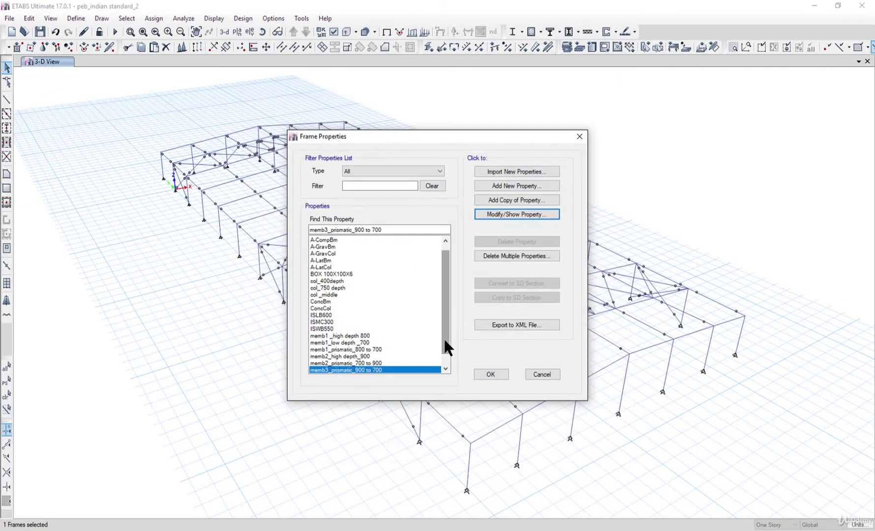
# Step: Accept all frame property changes and save the model
pyautogui.moveTo(444, 338); pyautogui.dragTo(440, 362)
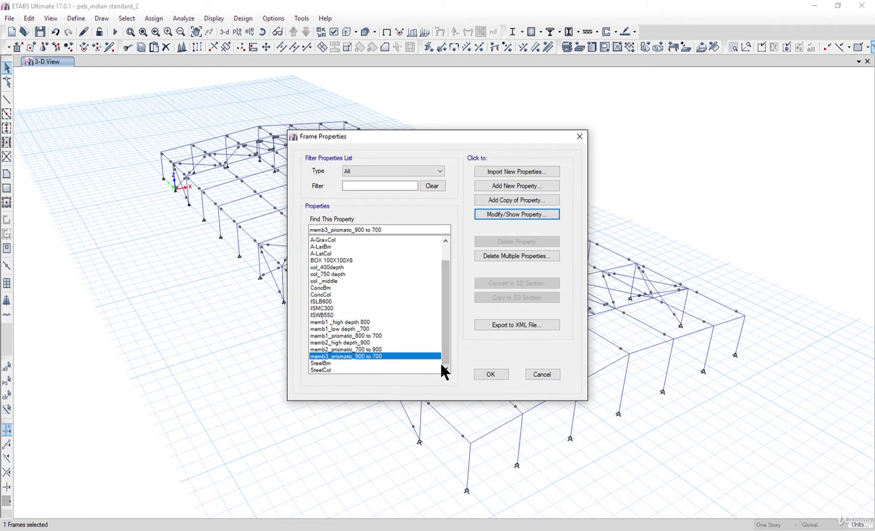
pyautogui.click(492, 371)
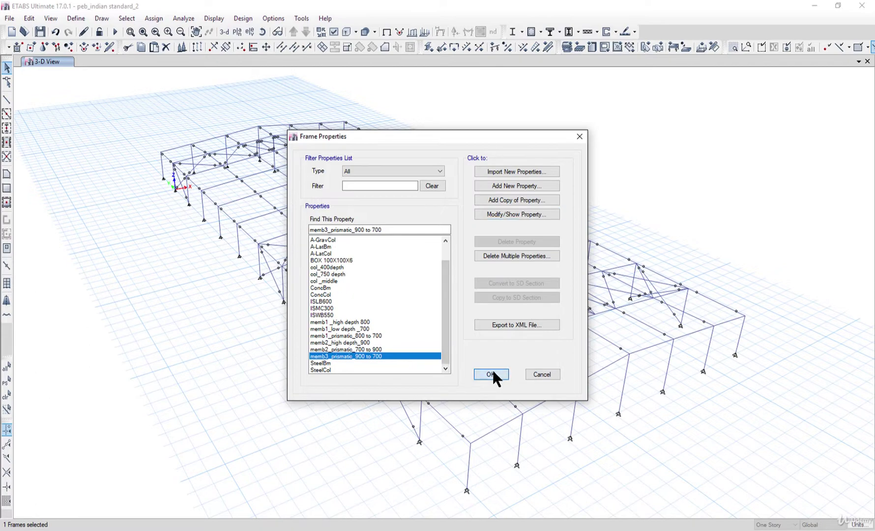
pyautogui.click(40, 32)
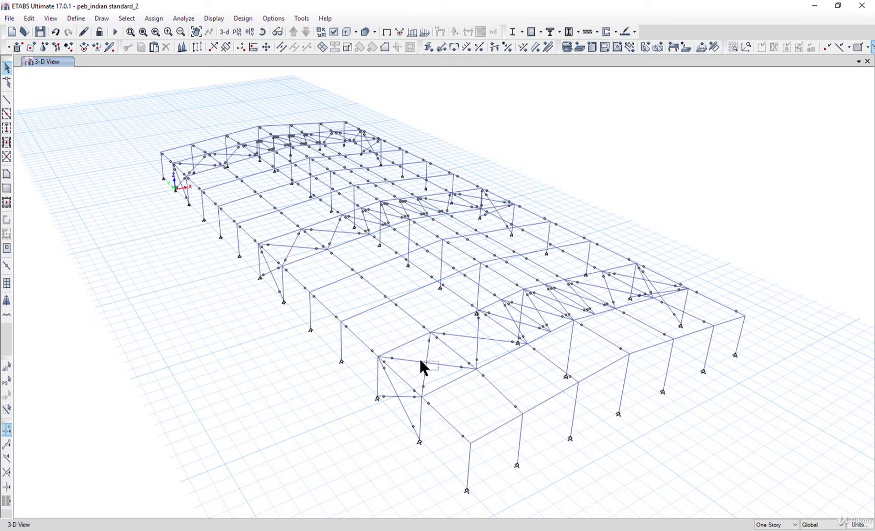
# Step: Select all frames that use the 25 mm rod bracing and ISMC300 section properties
pyautogui.moveTo(438, 370); pyautogui.dragTo(419, 358)
pyautogui.moveTo(393, 397); pyautogui.dragTo(393, 395)
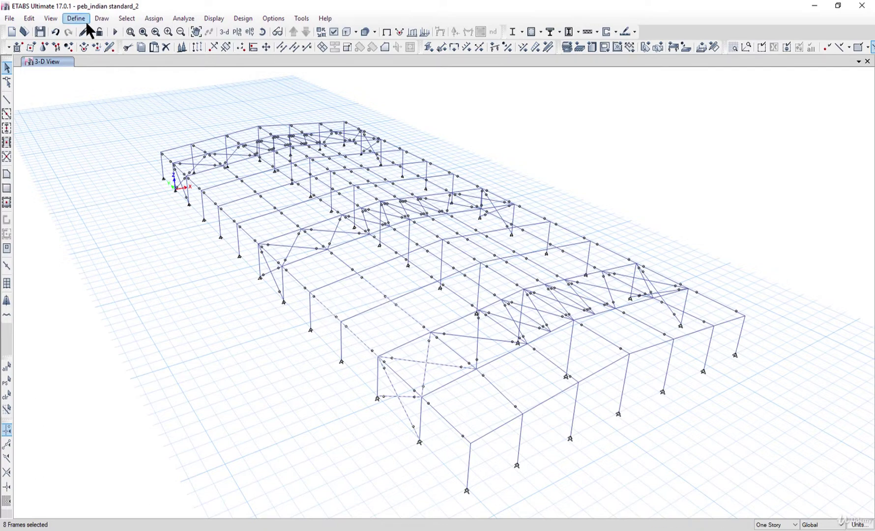
pyautogui.click(127, 18)
pyautogui.moveTo(147, 31)
pyautogui.moveTo(312, 124)
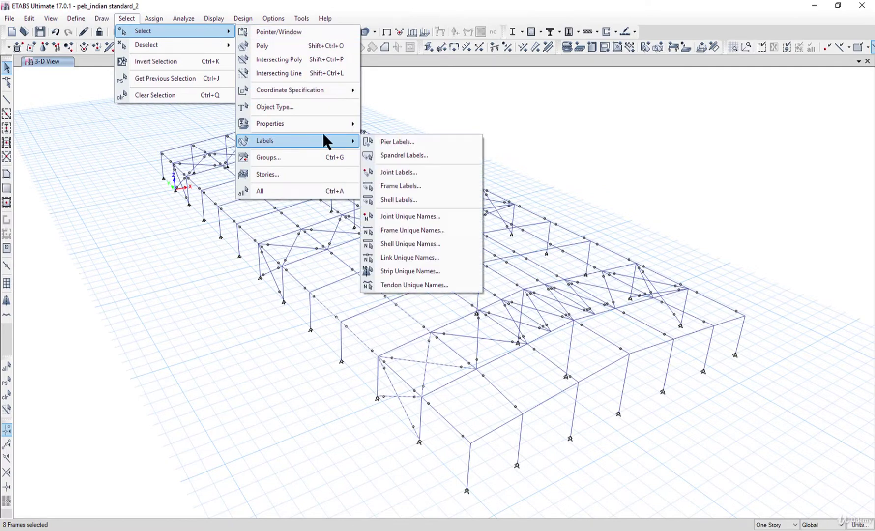
pyautogui.click(408, 142)
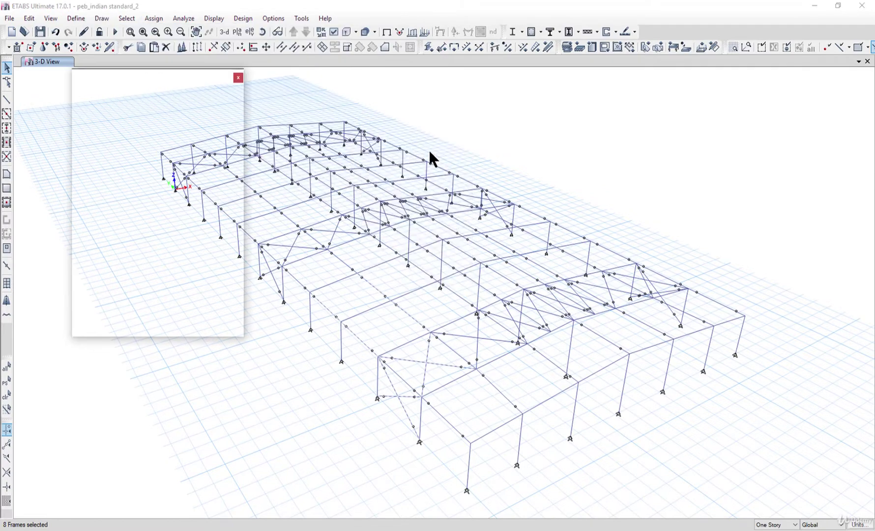
pyautogui.moveTo(438, 156); pyautogui.dragTo(639, 164)
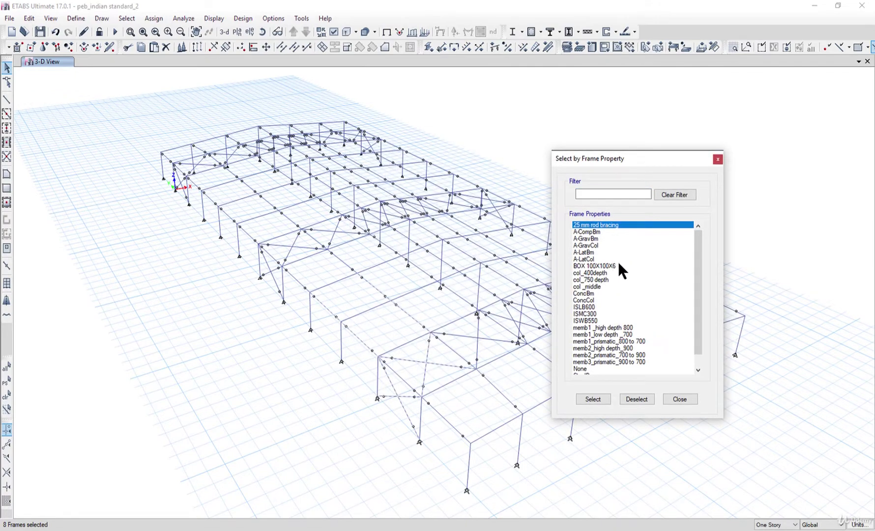
pyautogui.click(582, 314)
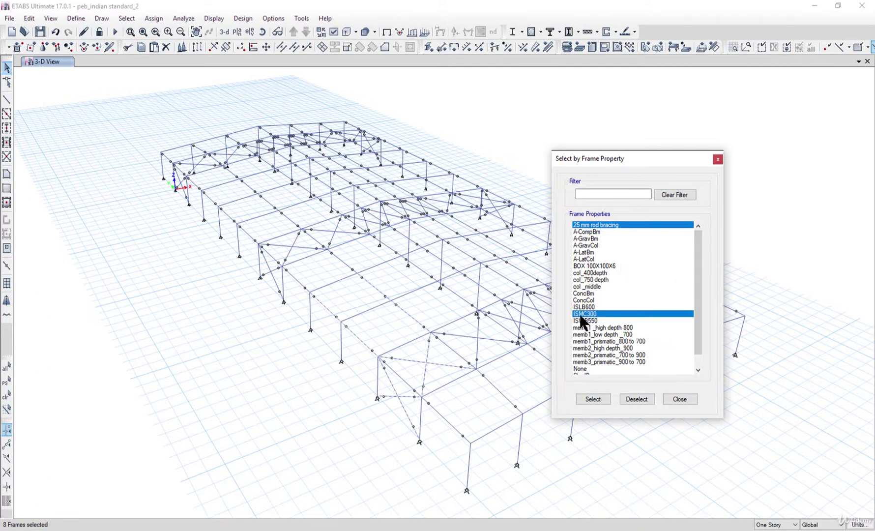
pyautogui.click(593, 400)
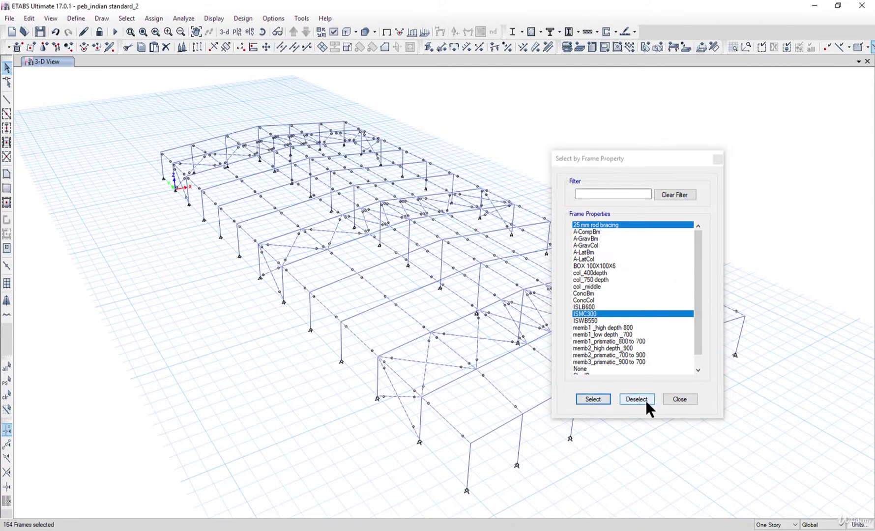
pyautogui.click(679, 399)
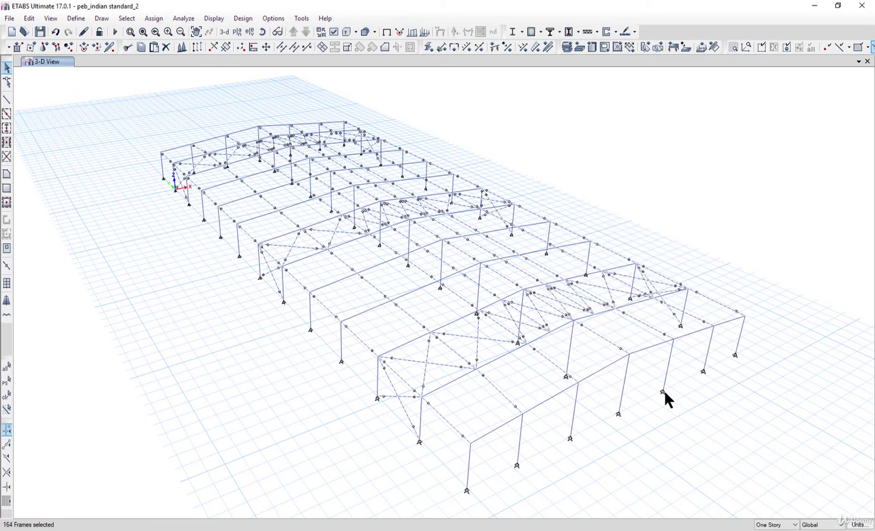
# Step: Show only the selected bracing and longitudinal members, and select all of them with their joints
pyautogui.click(45, 19)
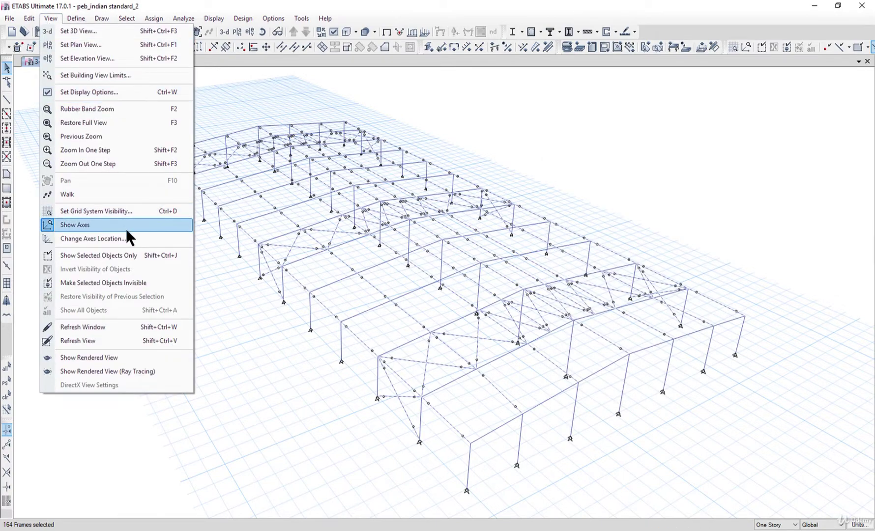
pyautogui.click(135, 253)
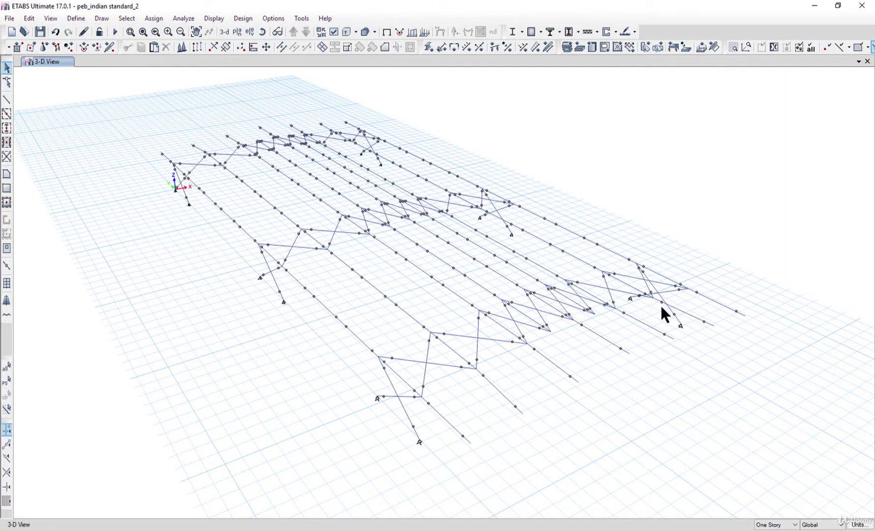
pyautogui.moveTo(121, 85); pyautogui.dragTo(868, 491)
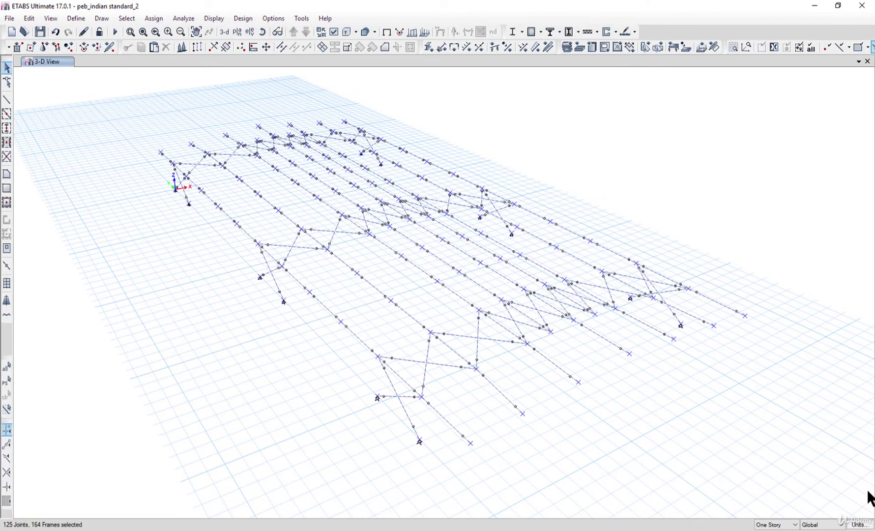
# Step: Assign the BOX 100X100X6 frame section to the selected bracing and longitudinal members
pyautogui.click(153, 18)
pyautogui.moveTo(190, 43)
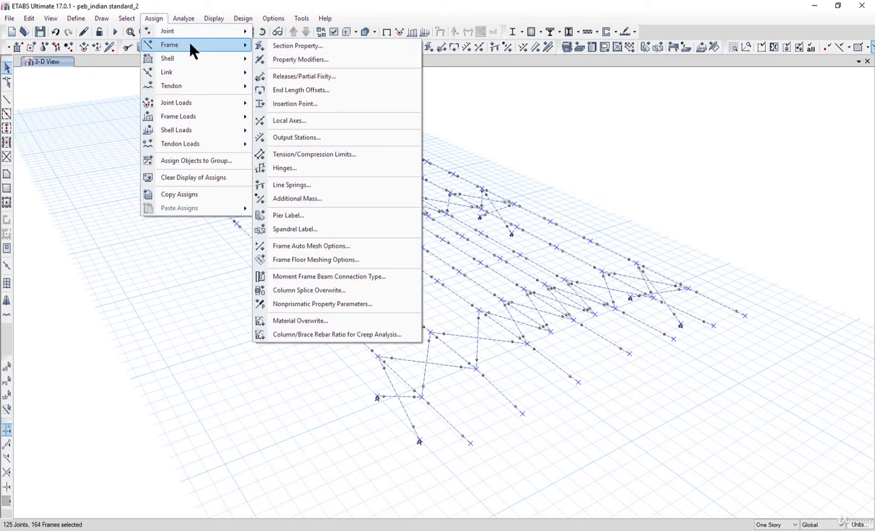
pyautogui.click(297, 45)
pyautogui.moveTo(433, 140); pyautogui.dragTo(599, 122)
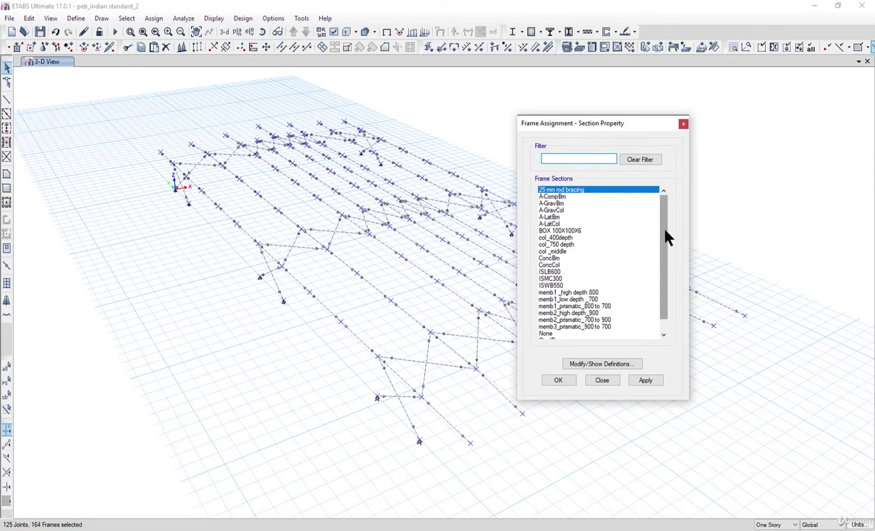
pyautogui.click(567, 230)
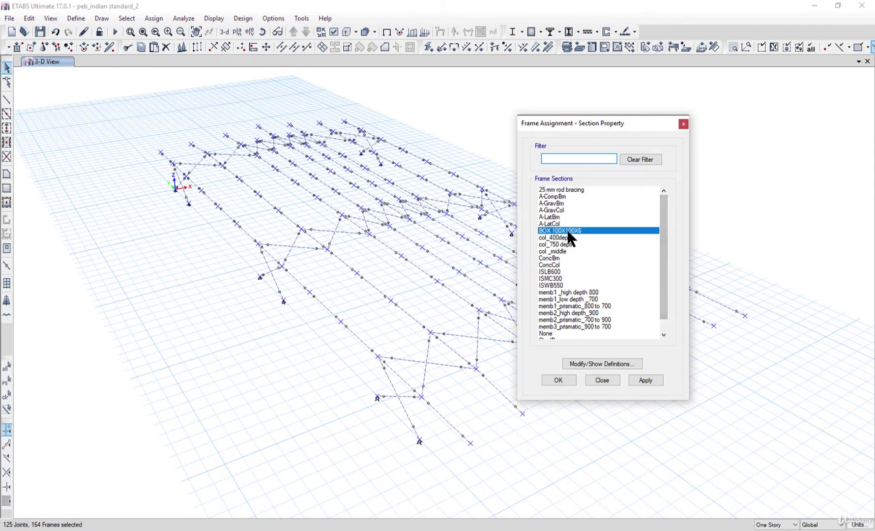
pyautogui.click(646, 380)
pyautogui.click(558, 380)
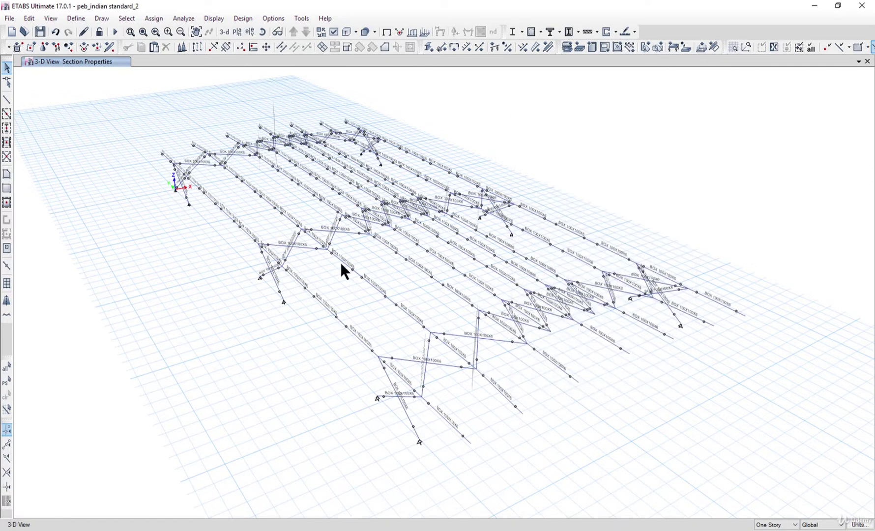
# Step: Restore the visibility of all objects in the 3D view
pyautogui.click(50, 19)
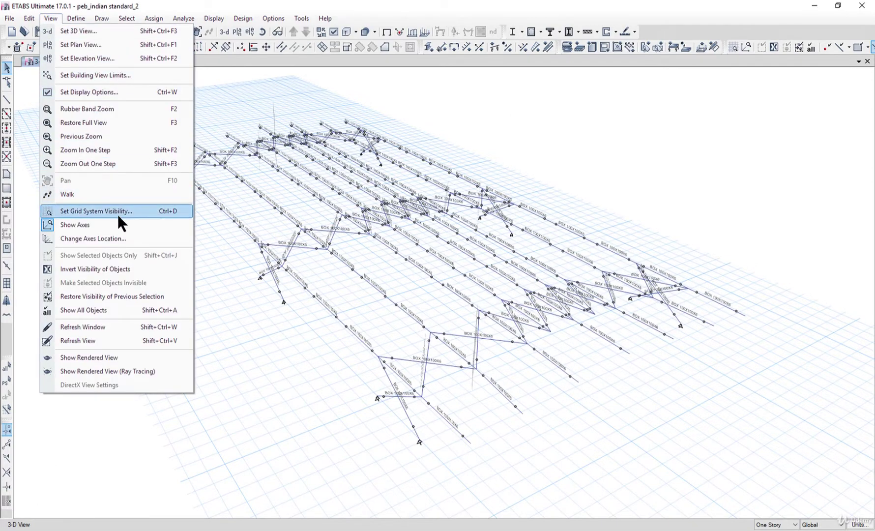
pyautogui.click(137, 309)
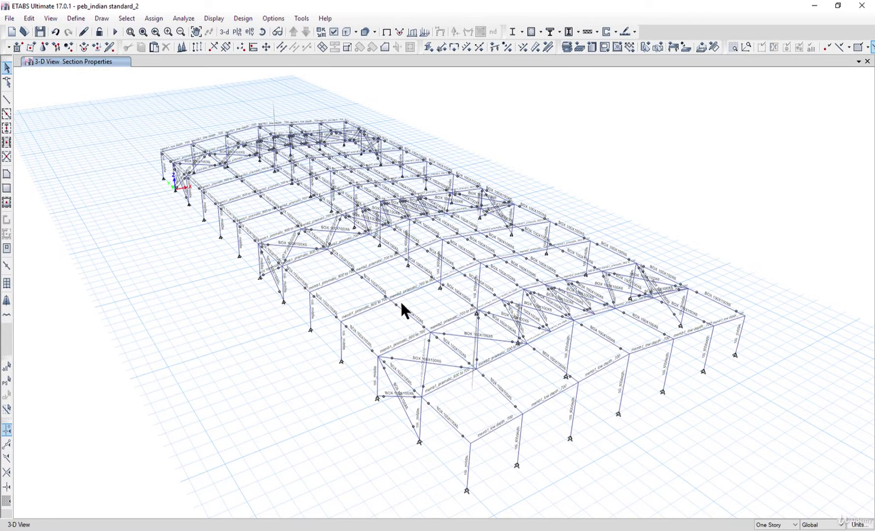
pyautogui.scroll(-5, 396, 295)
pyautogui.scroll(3, 393, 293)
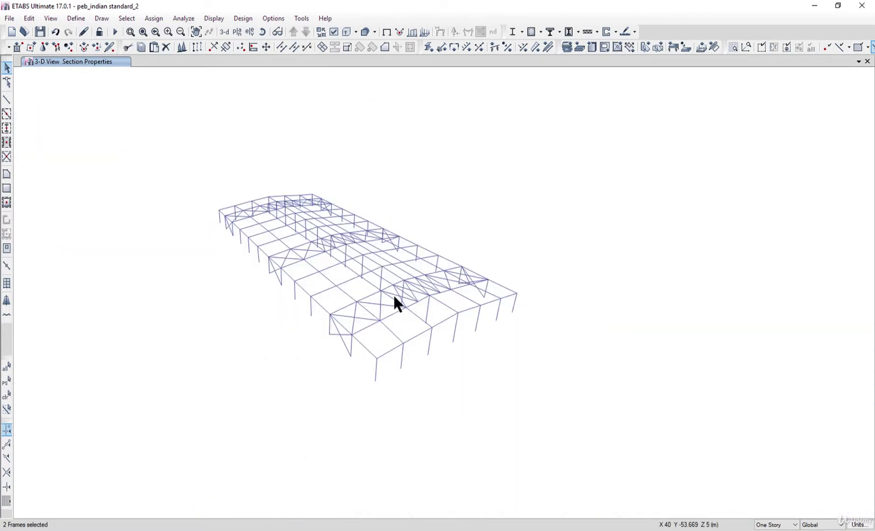
pyautogui.scroll(2, 393, 295)
# Step: Run the analysis and inspect the dead-load joint displacements along the sagging roof bracing near the front end
pyautogui.click(242, 18)
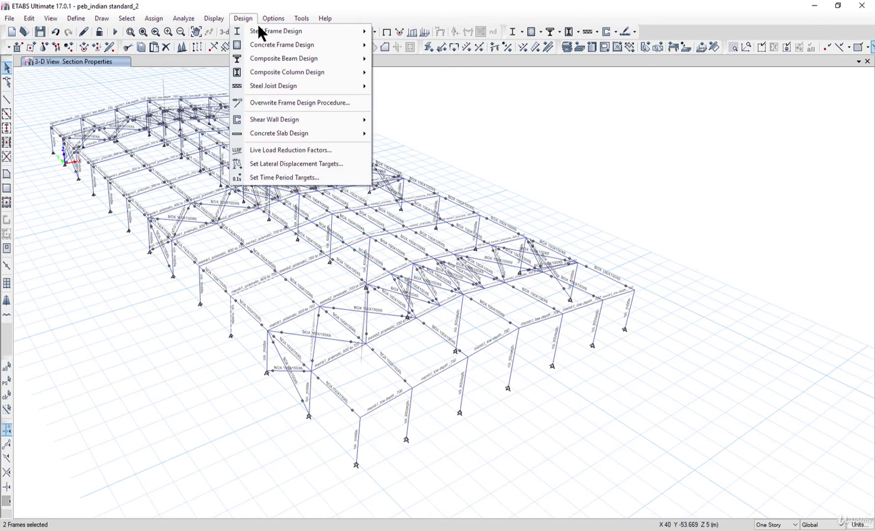
pyautogui.moveTo(329, 33)
pyautogui.moveTo(182, 16)
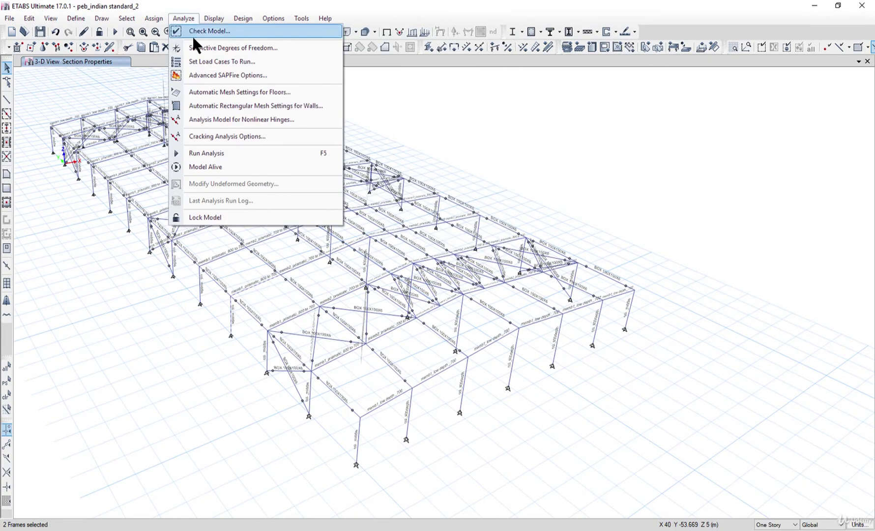
pyautogui.click(229, 151)
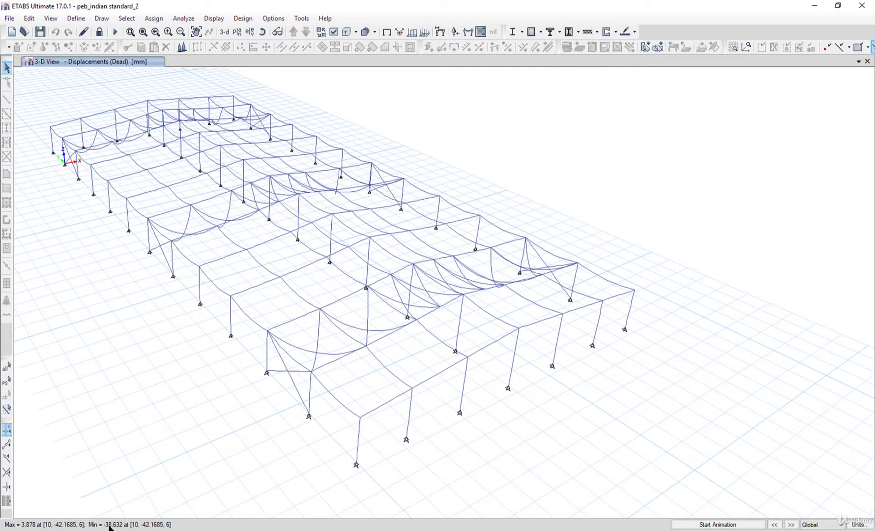
pyautogui.moveTo(314, 350)
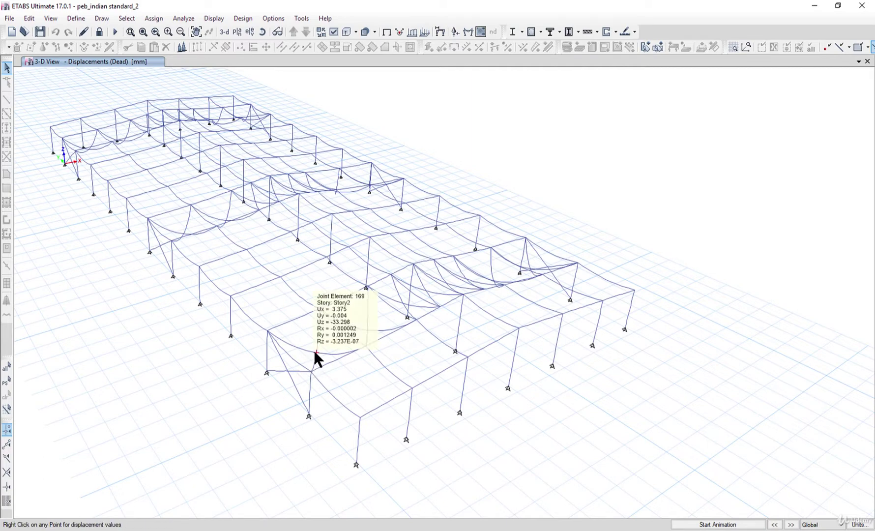
pyautogui.moveTo(367, 329)
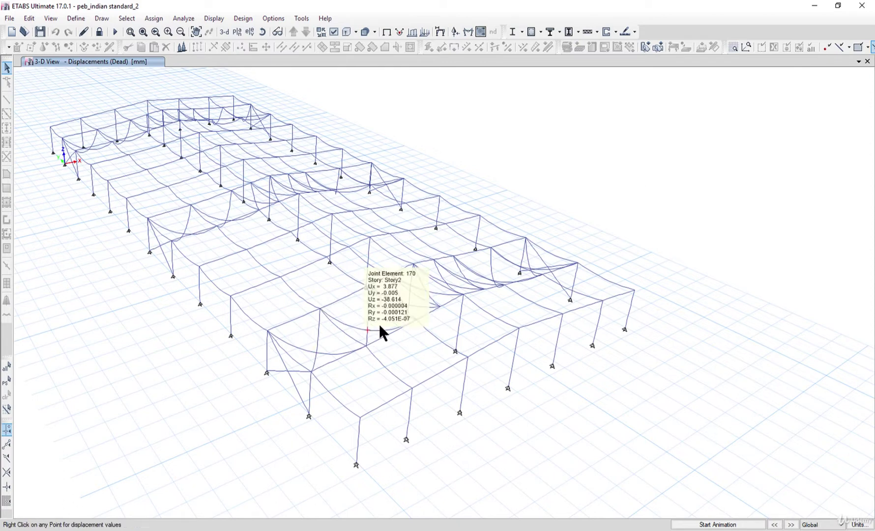
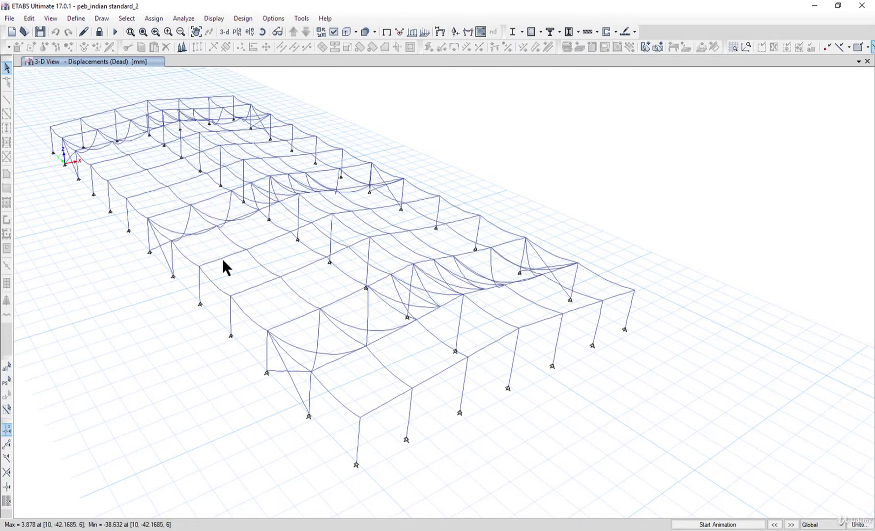
# Step: Run the steel frame design check on the whole building
pyautogui.moveTo(223, 259); pyautogui.dragTo(283, 271, button='middle')
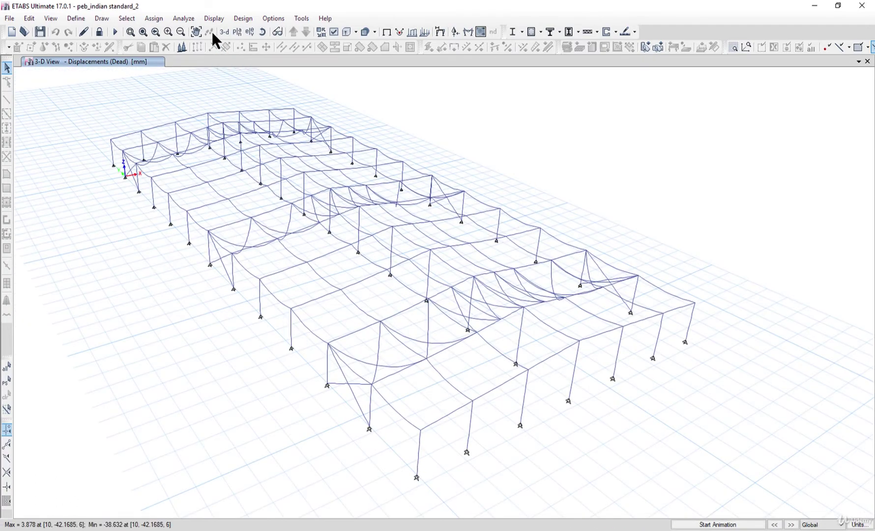
pyautogui.click(243, 17)
pyautogui.moveTo(285, 32)
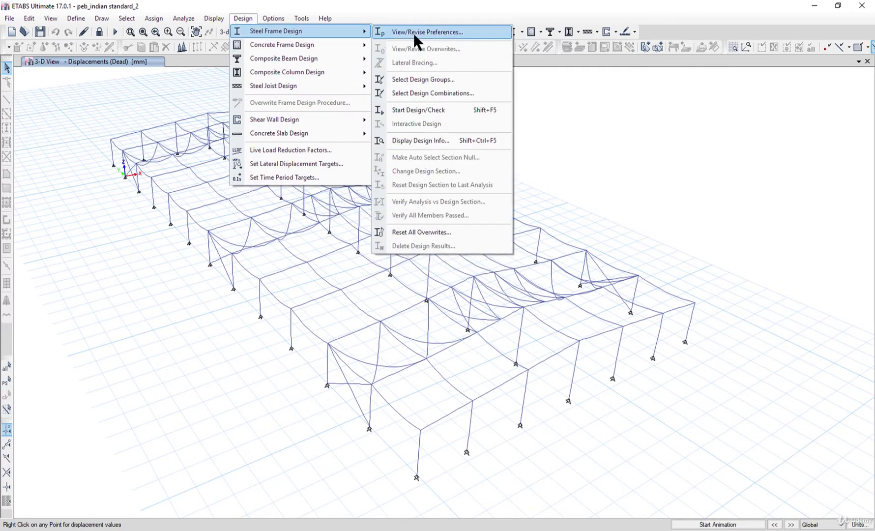
pyautogui.click(429, 108)
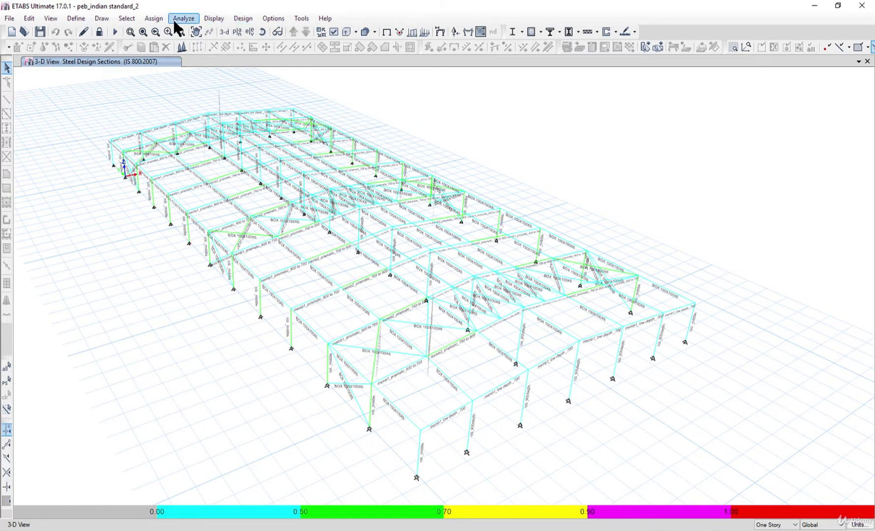
# Step: Display the Moment 3-3 diagram of the frames for the 1.5(DL+LL+CL) combination
pyautogui.click(213, 18)
pyautogui.moveTo(304, 78)
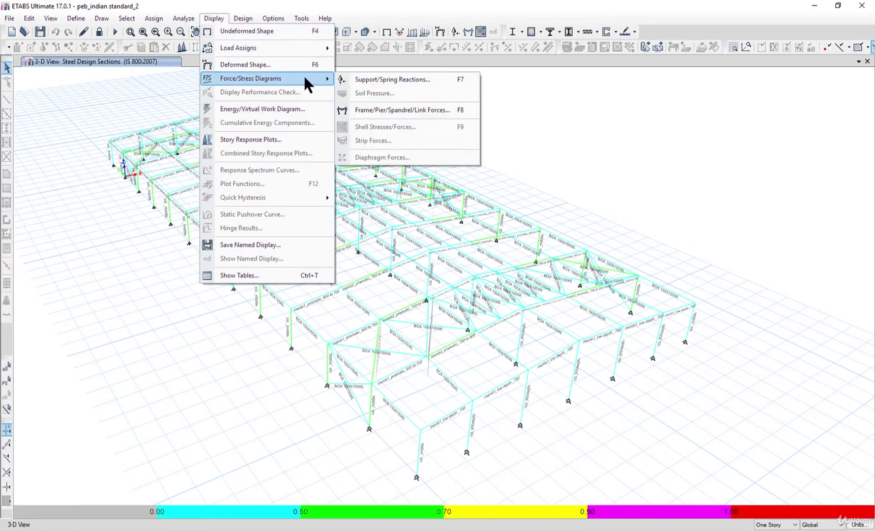
pyautogui.click(398, 110)
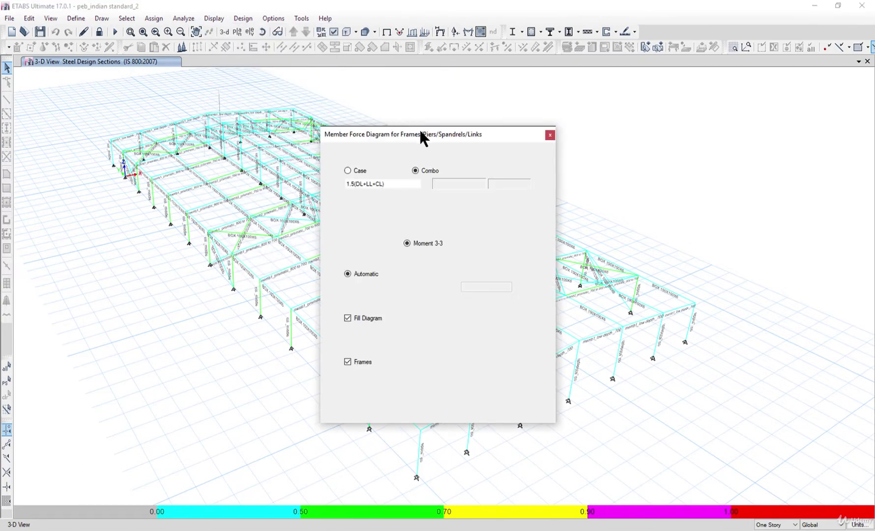
pyautogui.moveTo(421, 131)
pyautogui.mouseDown()
pyautogui.moveTo(664, 118)
pyautogui.moveTo(636, 115)
pyautogui.mouseUp()
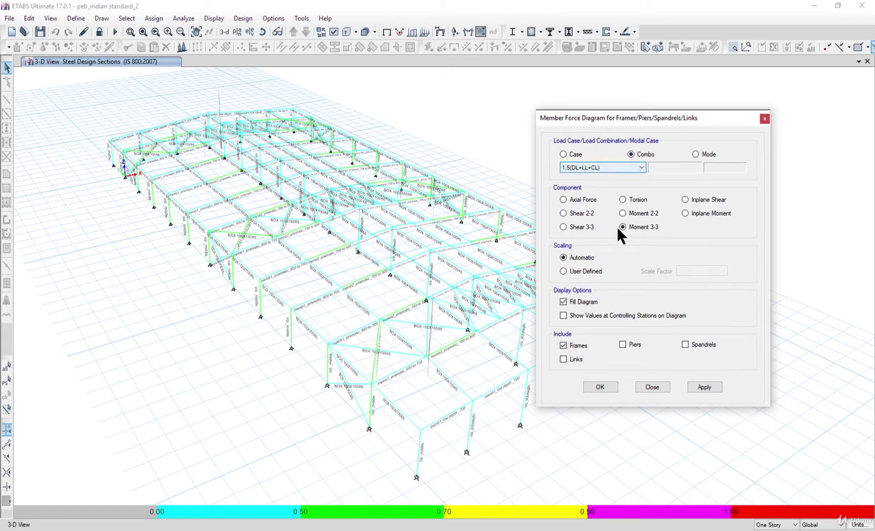
pyautogui.click(703, 387)
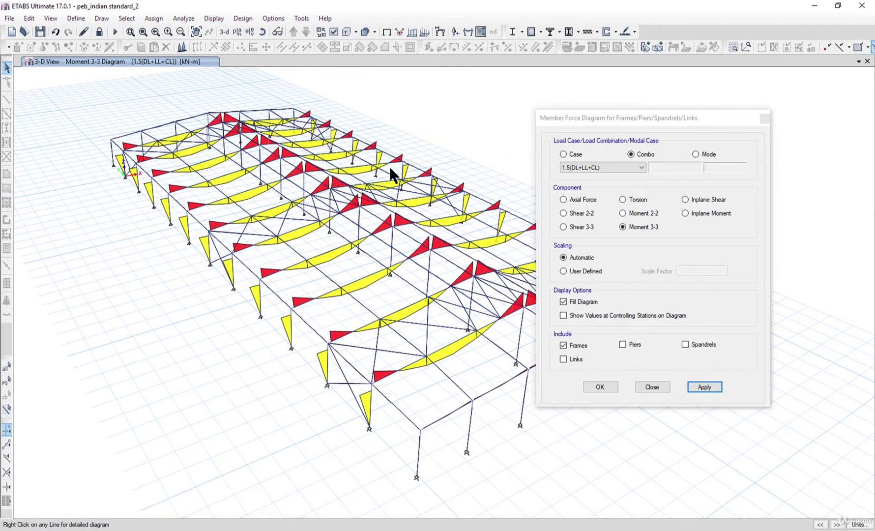
# Step: Compare the frames' Shear 3-3 and Shear 2-2 diagrams for the 1.5(DL+LL+CL) combination, ending on Shear 2-2
pyautogui.click(583, 226)
pyautogui.click(694, 384)
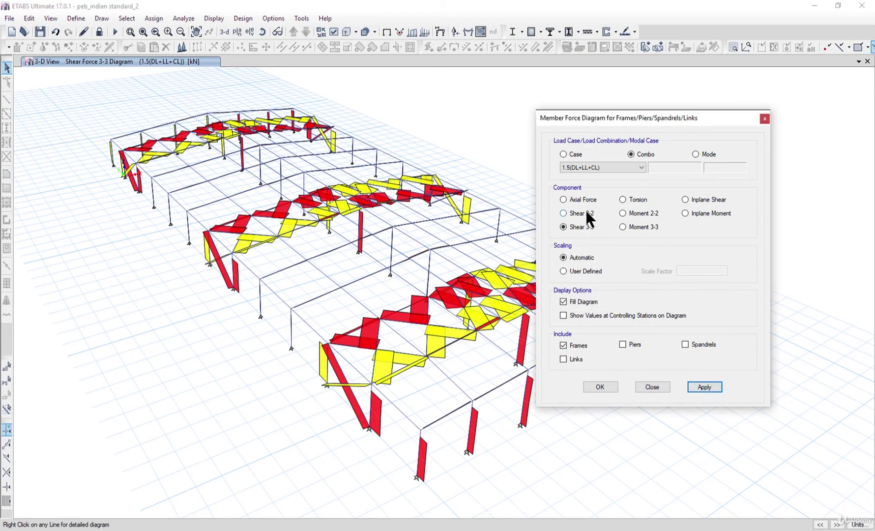
pyautogui.click(710, 384)
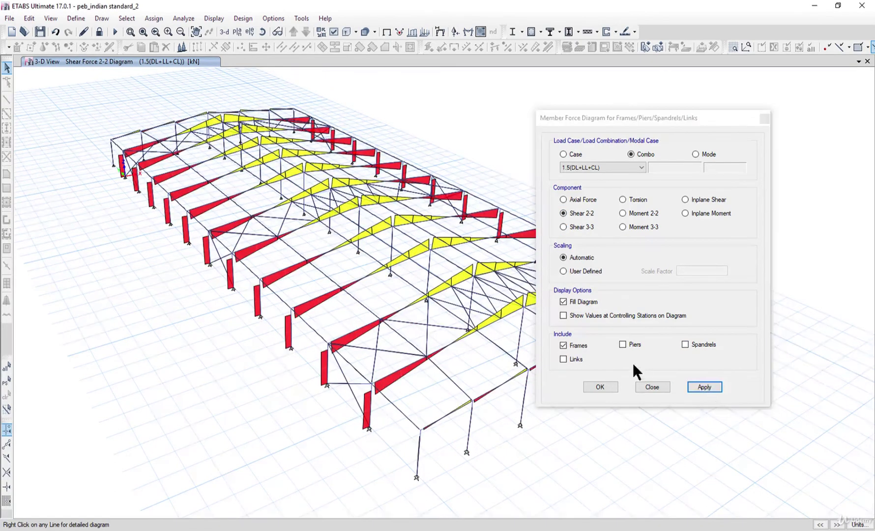
pyautogui.click(583, 227)
pyautogui.click(704, 383)
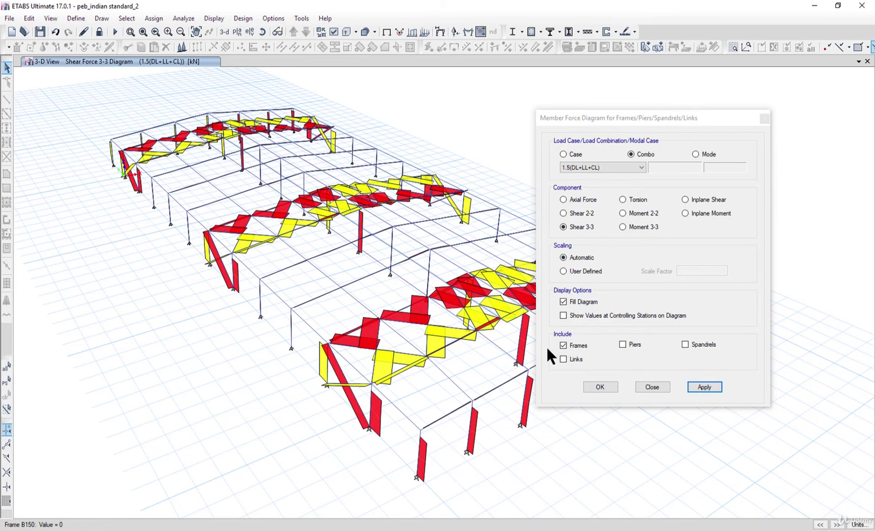
pyautogui.click(572, 212)
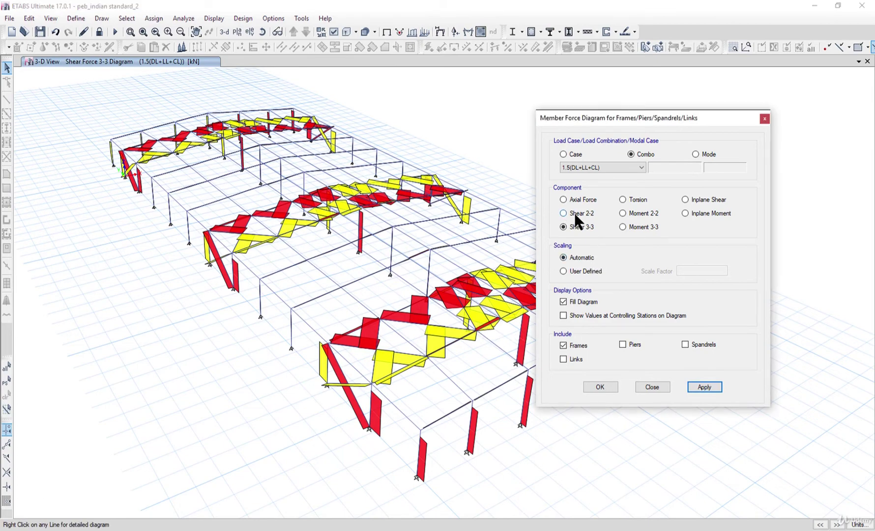
pyautogui.click(704, 388)
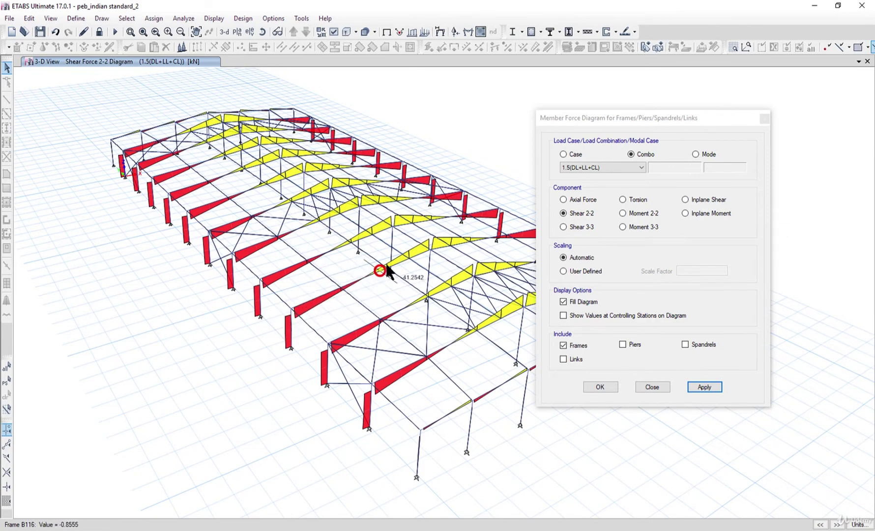
# Step: View the detailed shear, moment and deflection diagrams of the 800 to 700 rafter near the front for the 1.2(DL+LL+CL+0.5WL2) combination
pyautogui.rightClick(312, 305)
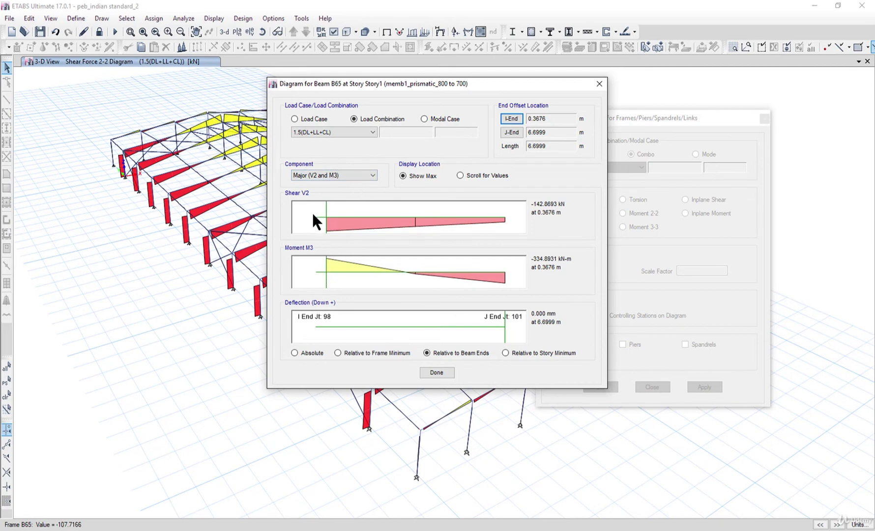
pyautogui.click(334, 128)
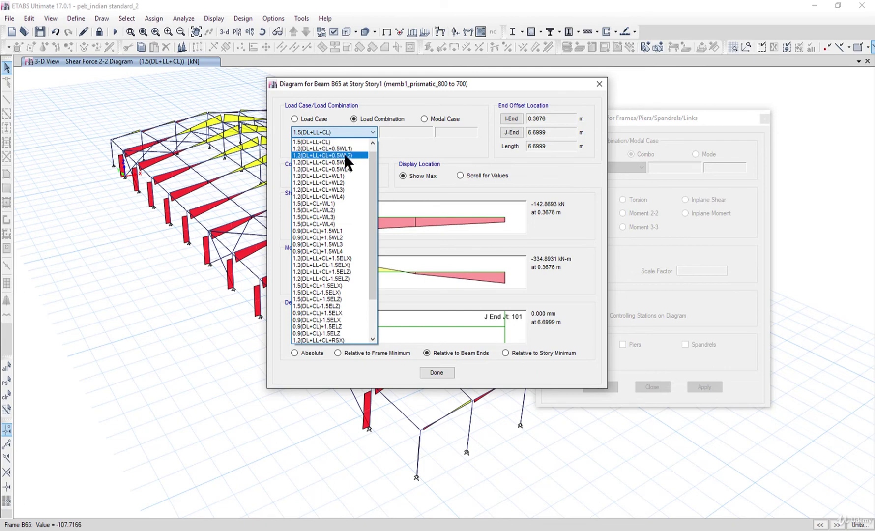
pyautogui.click(346, 156)
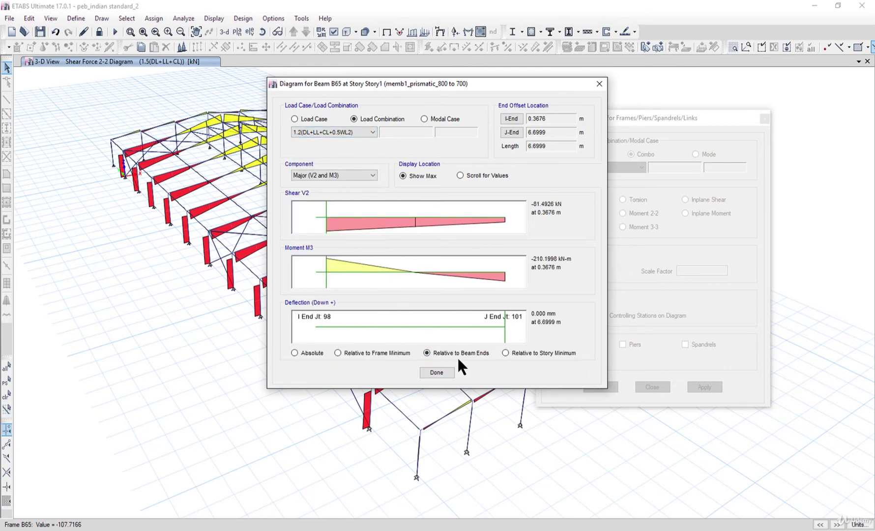
pyautogui.click(437, 371)
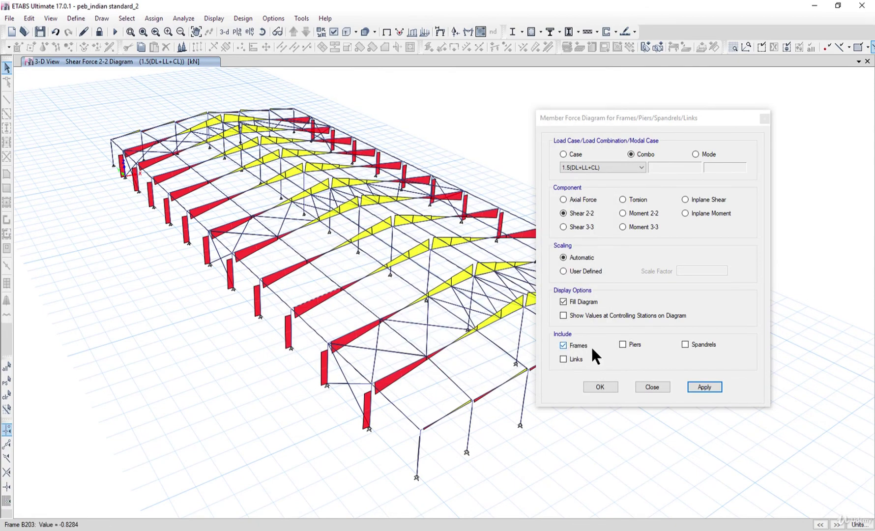
pyautogui.click(601, 387)
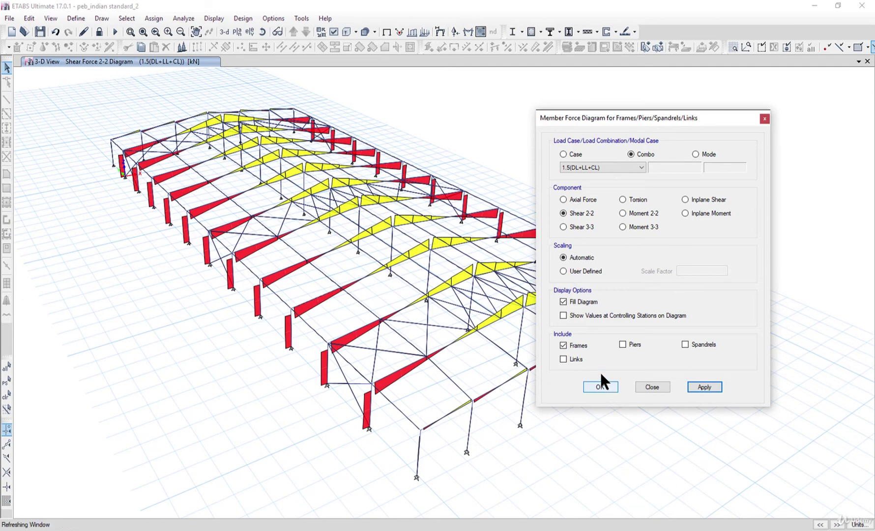
pyautogui.moveTo(467, 244); pyautogui.dragTo(484, 241, button='middle')
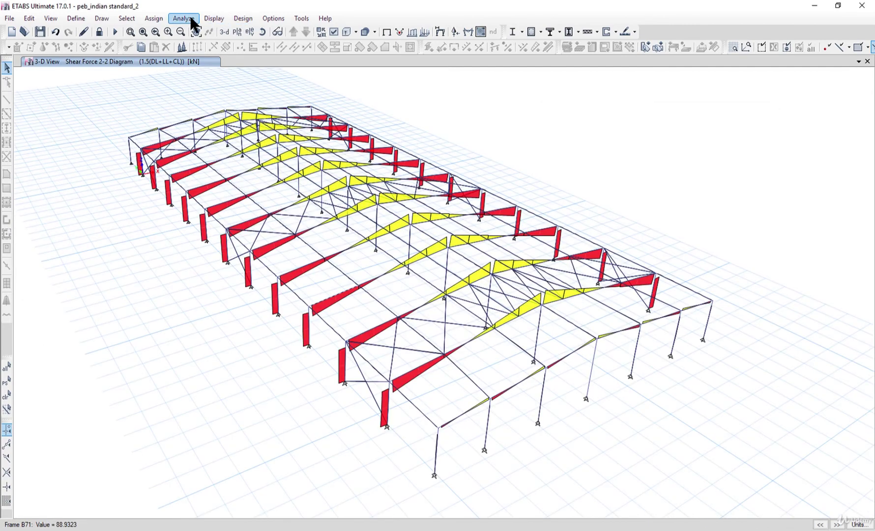
pyautogui.click(211, 18)
pyautogui.moveTo(278, 79)
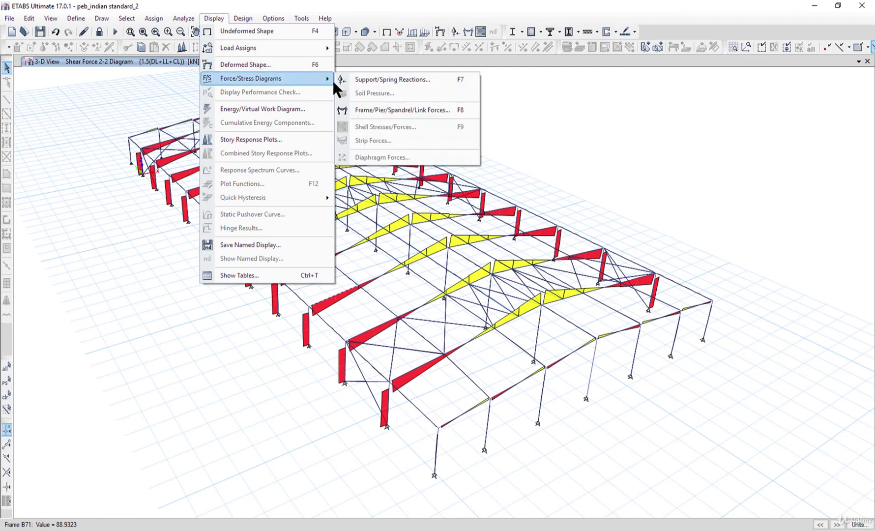
pyautogui.click(392, 111)
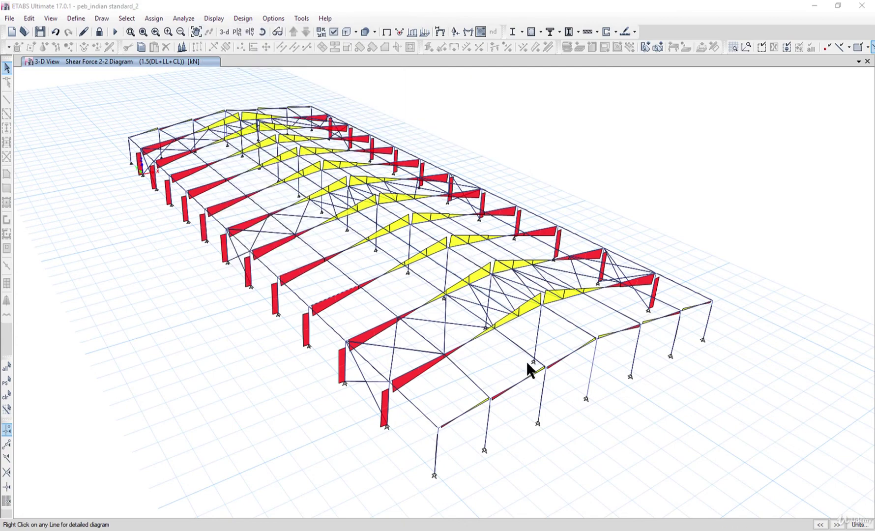
pyautogui.click(651, 387)
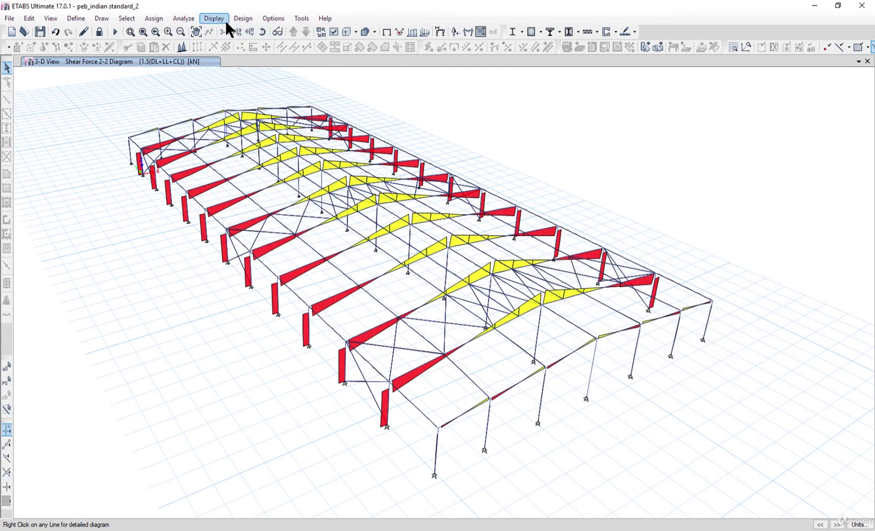
# Step: Display the Fz support reactions as arrows for the 1.5(DL+LL+CL) combination and inspect them along the side column bases
pyautogui.click(209, 21)
pyautogui.moveTo(328, 78)
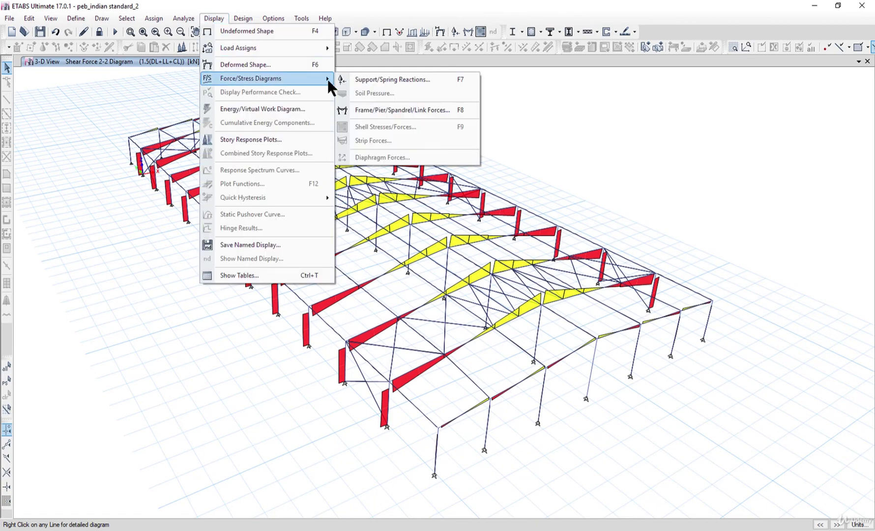
pyautogui.click(365, 80)
pyautogui.moveTo(438, 173); pyautogui.dragTo(572, 158)
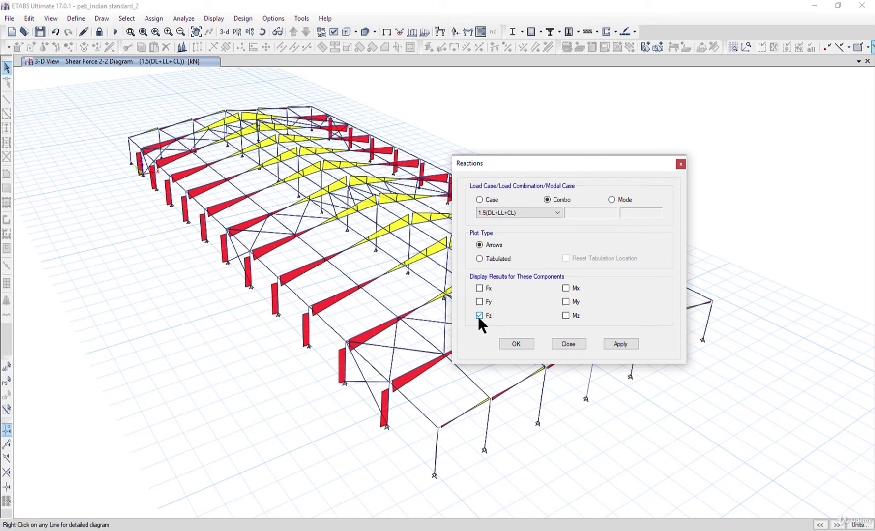
pyautogui.click(625, 343)
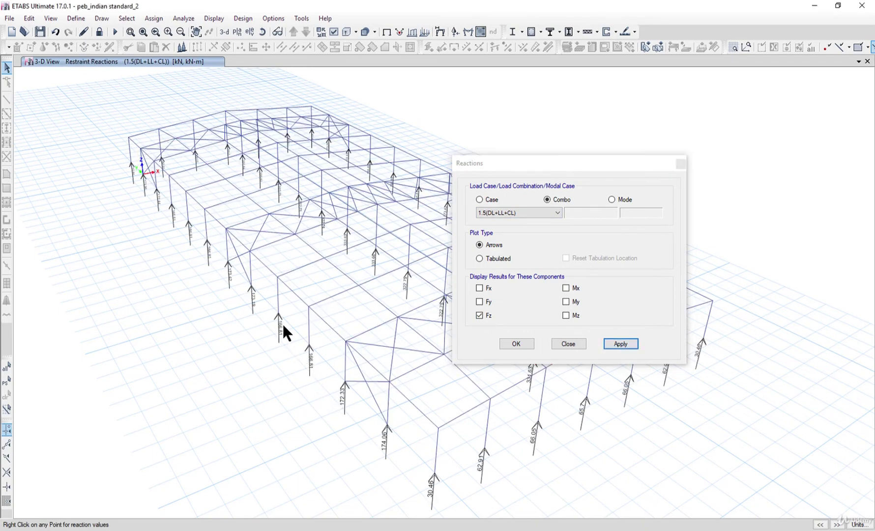
pyautogui.scroll(5, 278, 319)
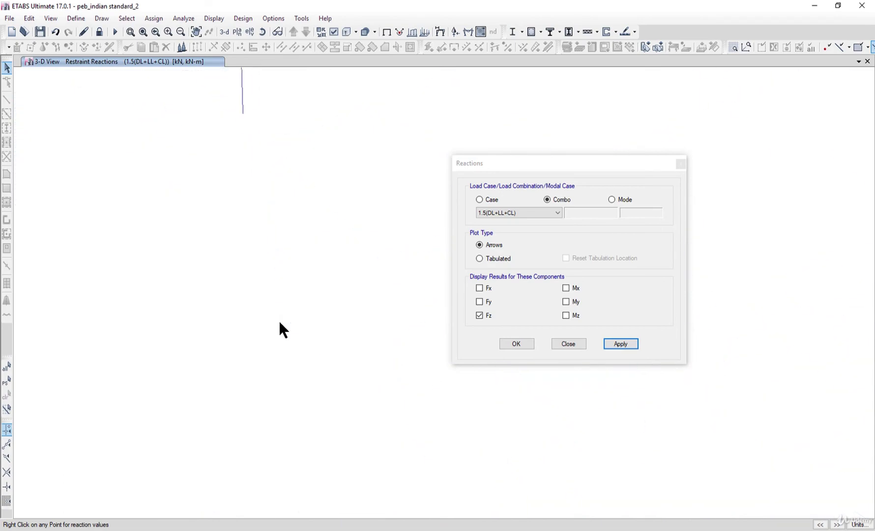
pyautogui.scroll(-3, 298, 276)
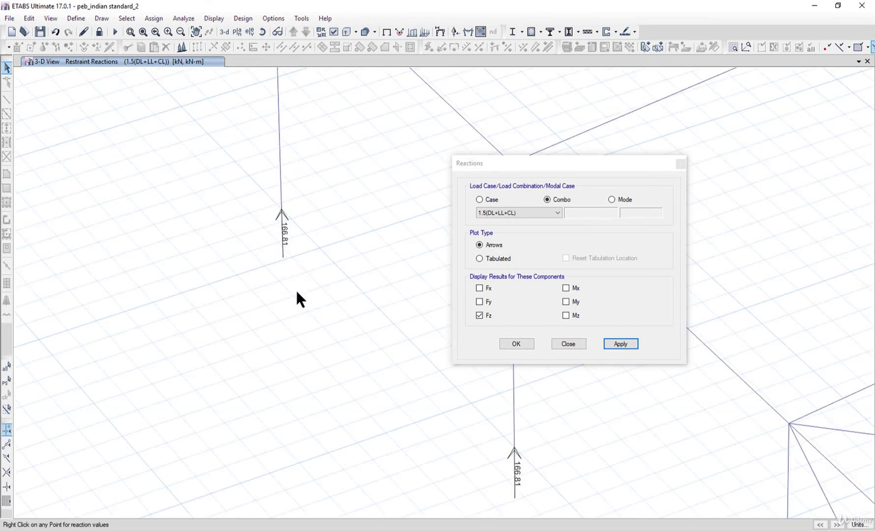
pyautogui.scroll(-3, 301, 293)
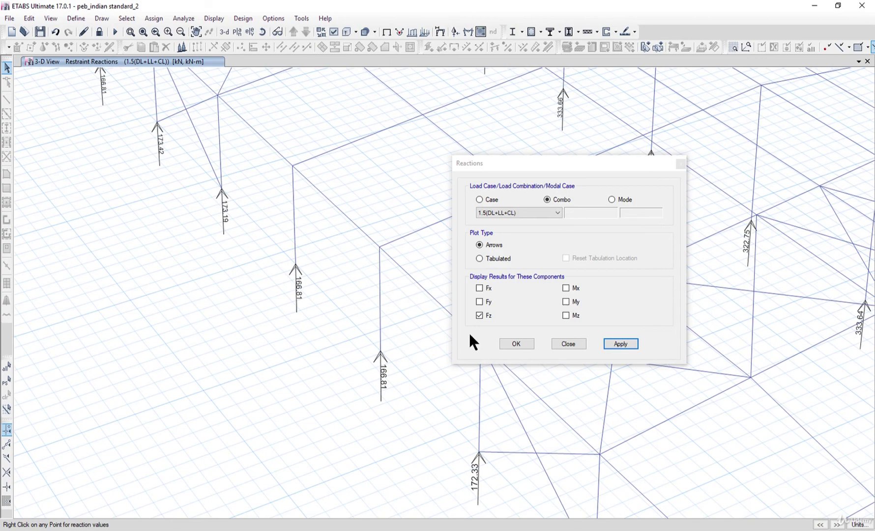
# Step: Show the Fy and Fz support reactions together as arrows for 1.5(DL+LL+CL) and examine them at the side column bases
pyautogui.click(484, 292)
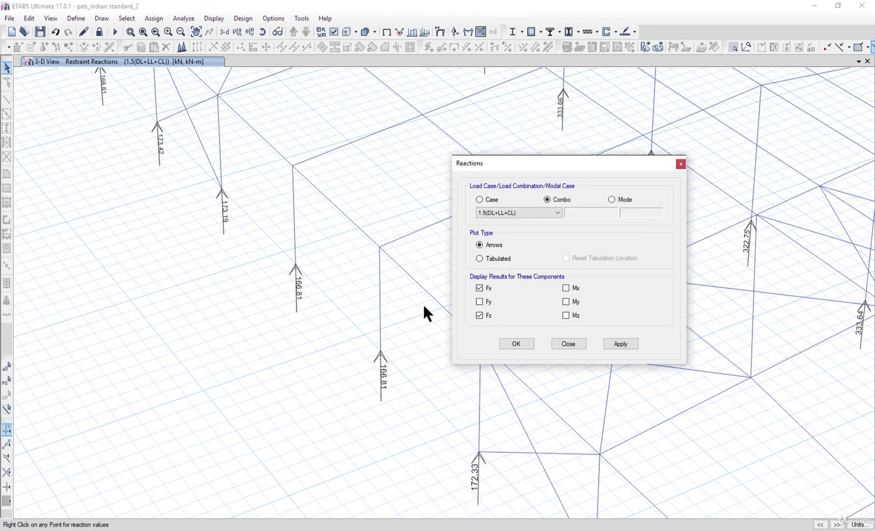
pyautogui.scroll(-5, 420, 306)
pyautogui.scroll(5, 415, 309)
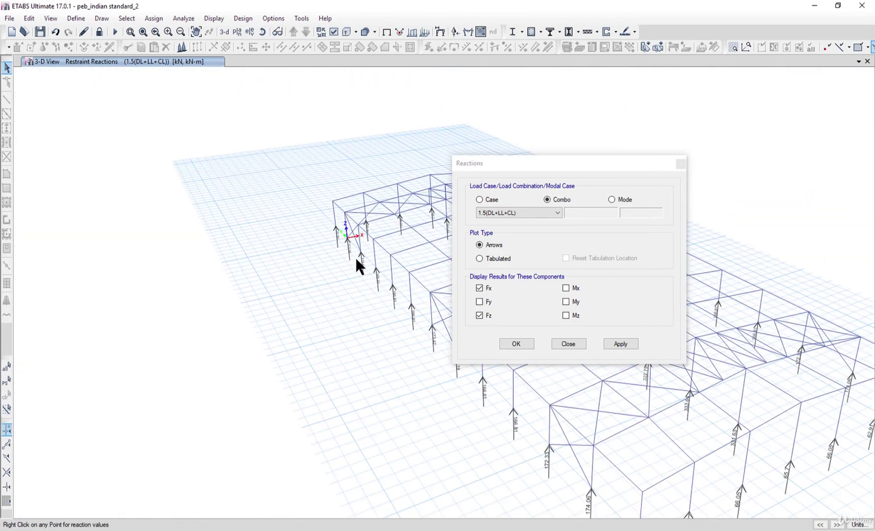
pyautogui.moveTo(346, 234)
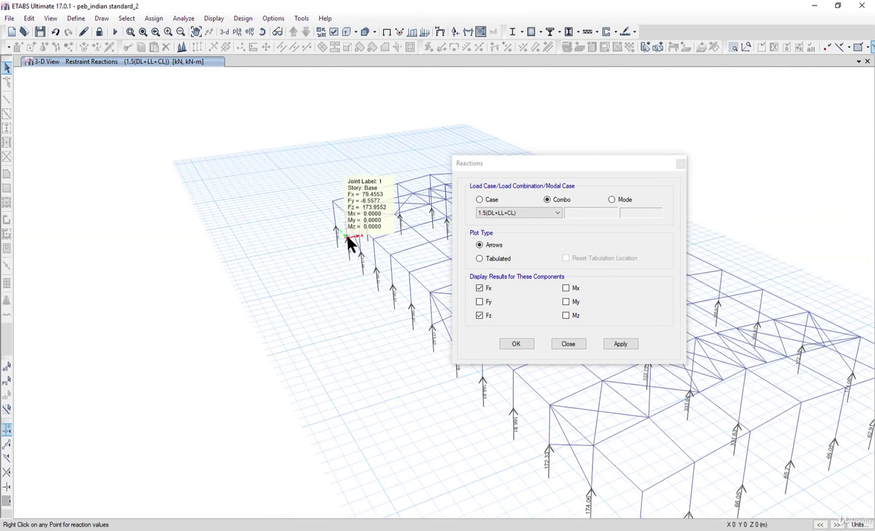
pyautogui.click(483, 301)
pyautogui.click(615, 343)
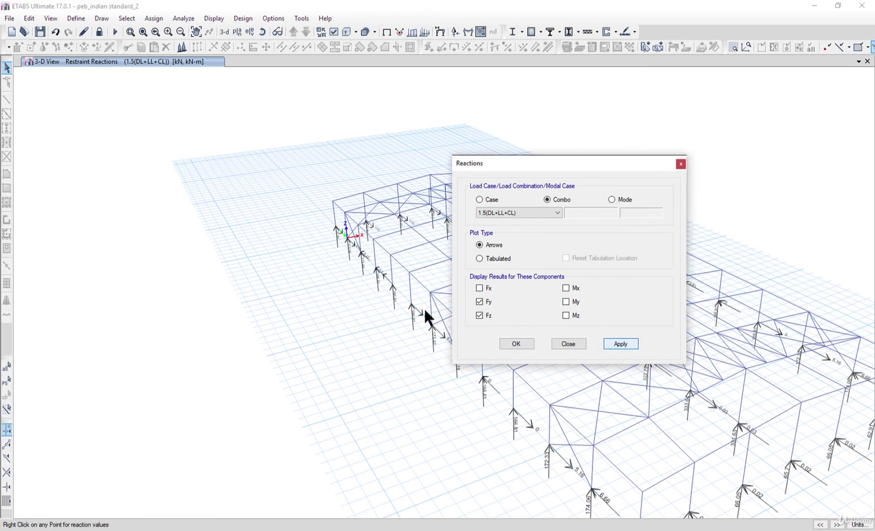
pyautogui.scroll(3, 404, 284)
pyautogui.scroll(-1, 358, 282)
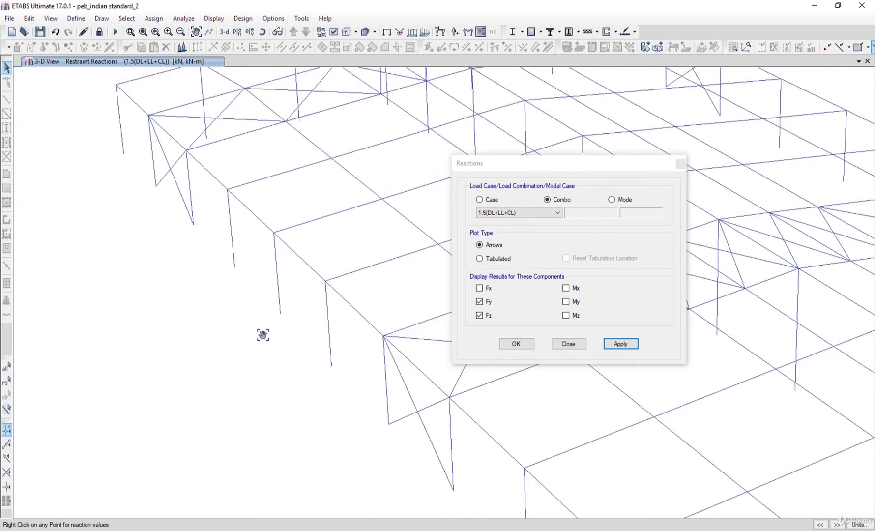
pyautogui.scroll(1, 166, 265)
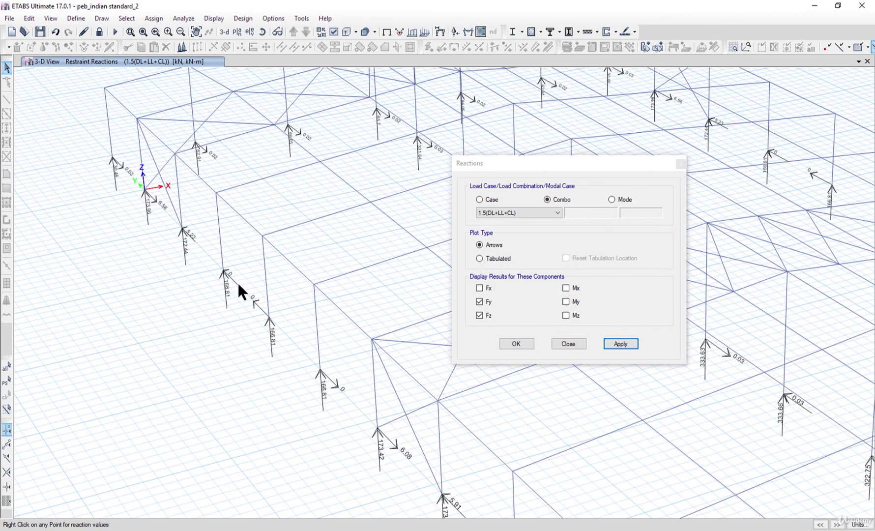
pyautogui.moveTo(343, 390); pyautogui.dragTo(201, 253, button='middle')
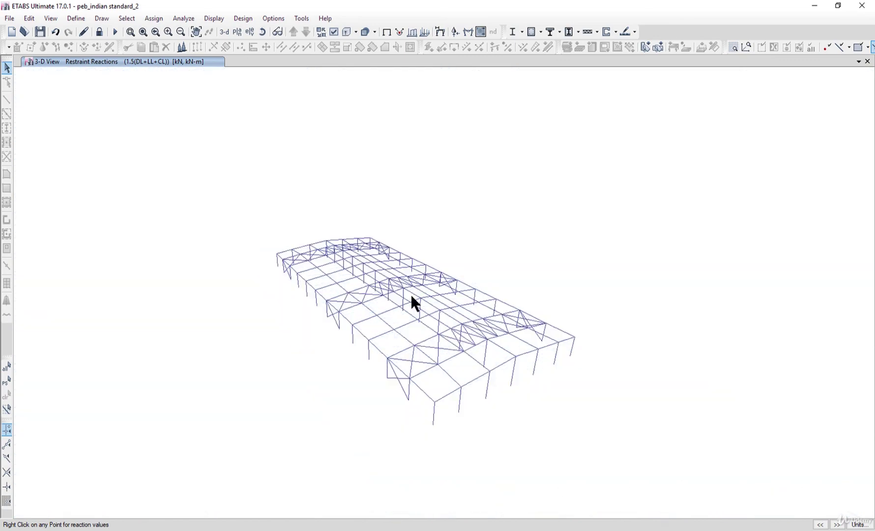
pyautogui.scroll(3, 410, 294)
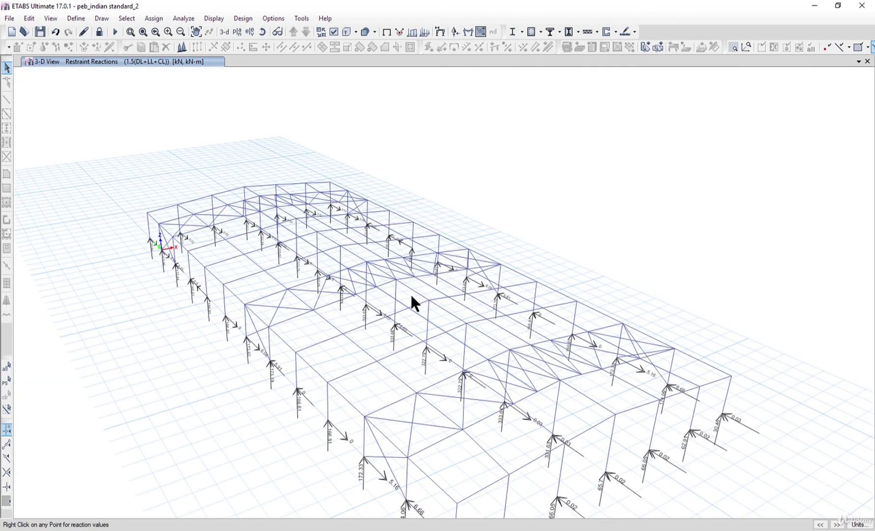
pyautogui.click(292, 309)
# Step: Display the frames' Axial Force diagram for the 1.5(DL+LL+CL) combination and read the axial force in an interior column
pyautogui.click(213, 19)
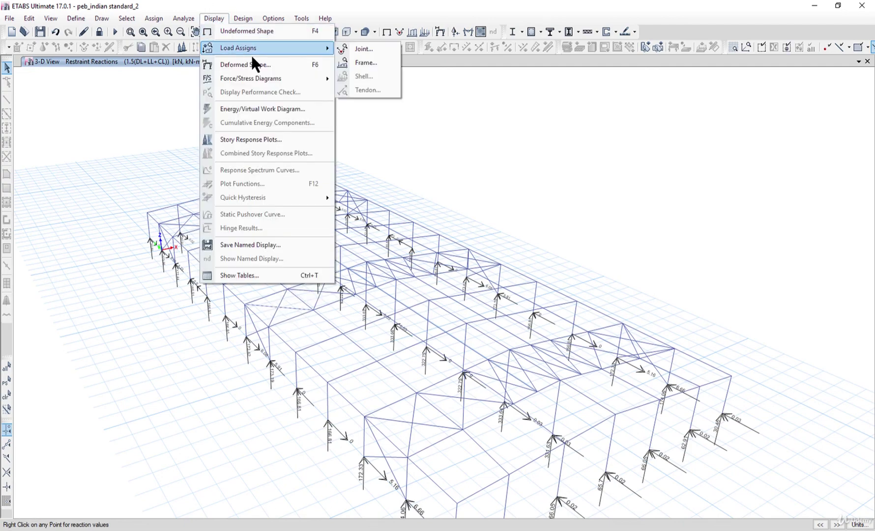
pyautogui.moveTo(303, 79)
pyautogui.click(382, 108)
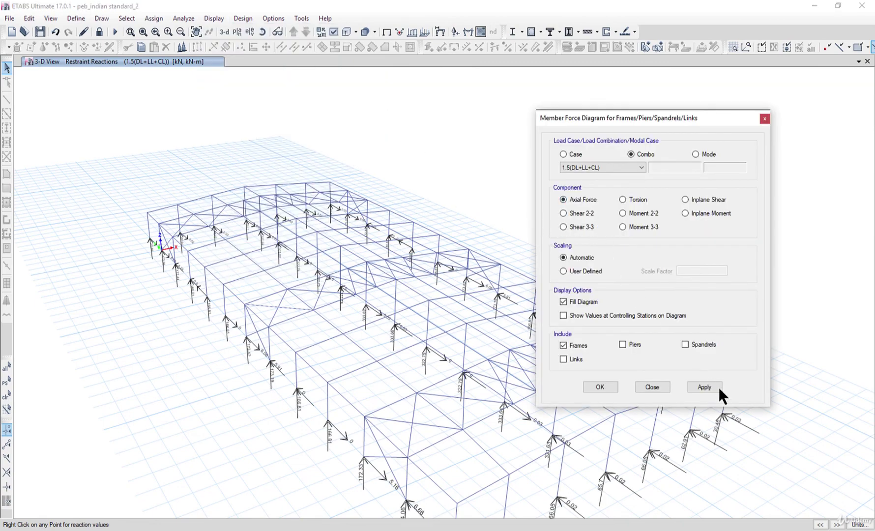
pyautogui.click(712, 389)
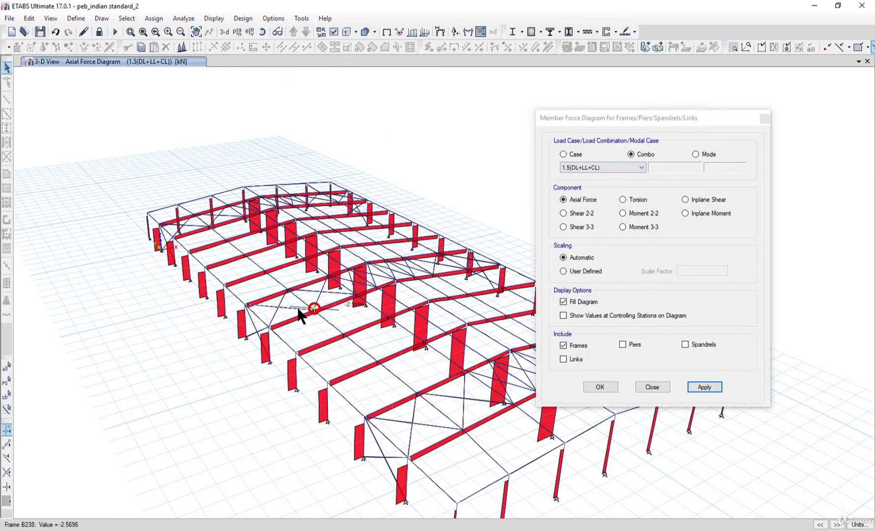
pyautogui.moveTo(294, 314)
pyautogui.click(606, 161)
pyautogui.moveTo(395, 299)
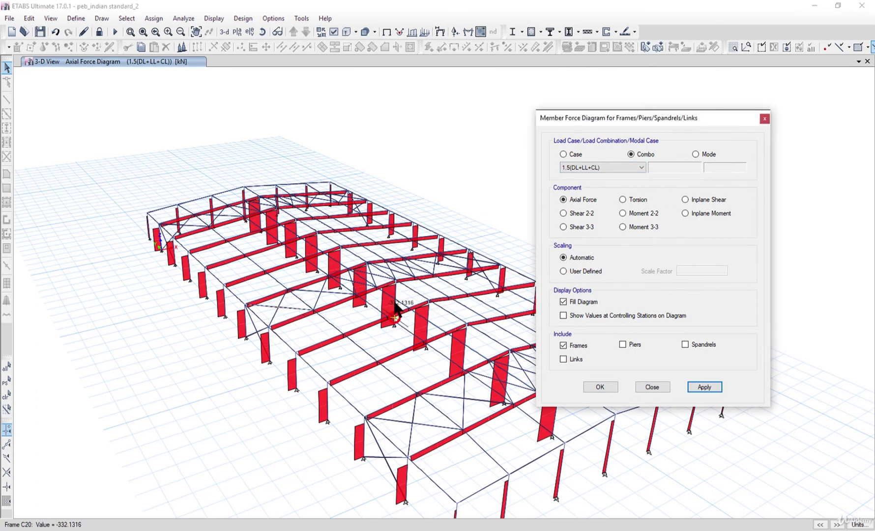